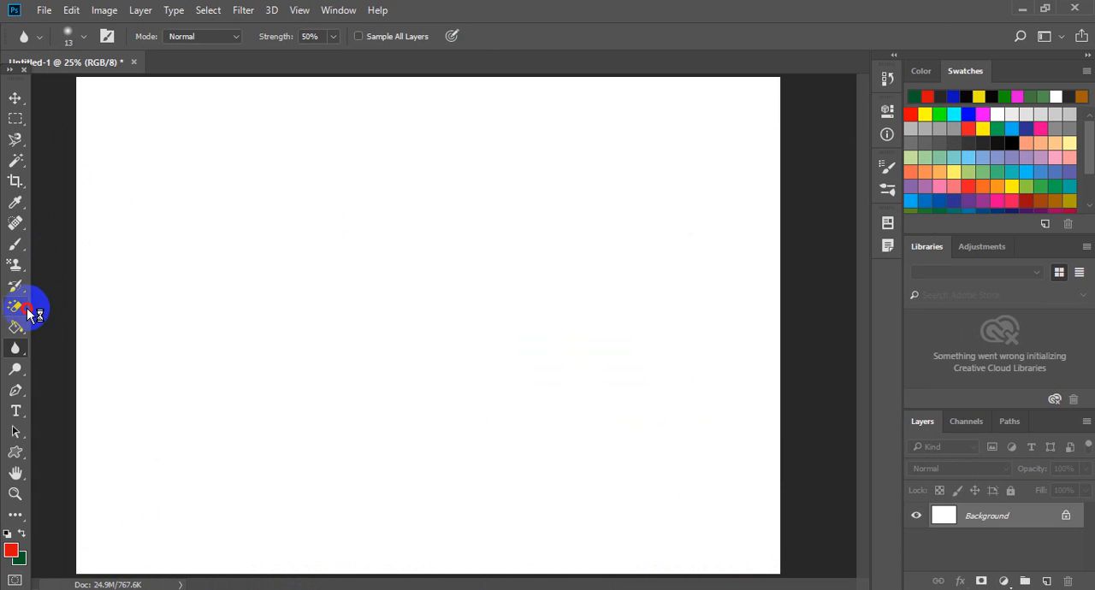
- Paint scattered red strokes and dots across the white canvas with the soft 175 px Brush tool
left_click_drag(15, 317, 73, 316)
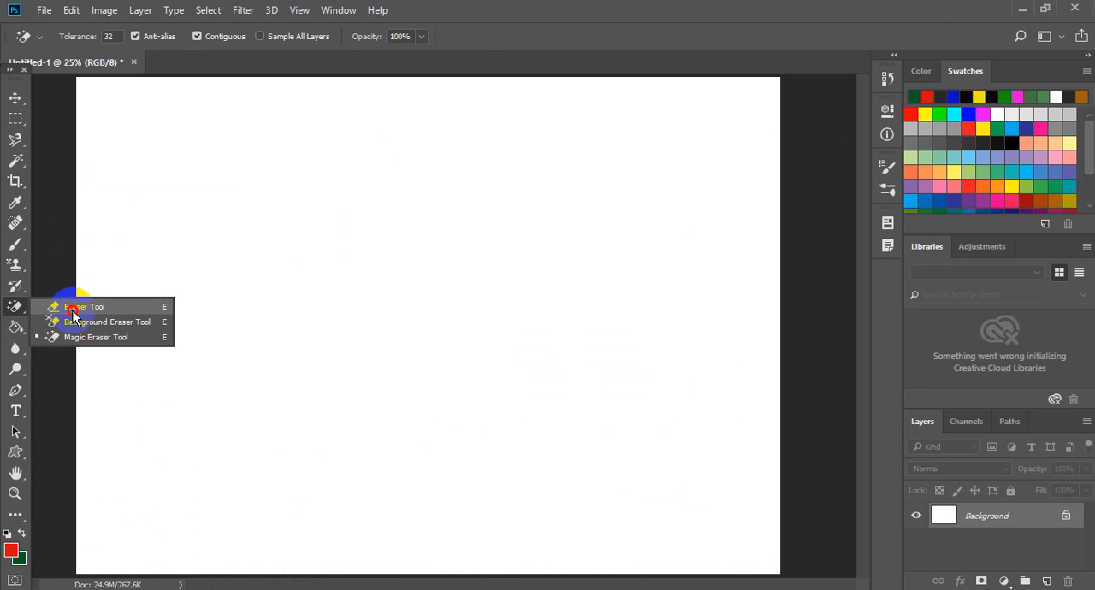
left_click_drag(73, 316, 74, 307)
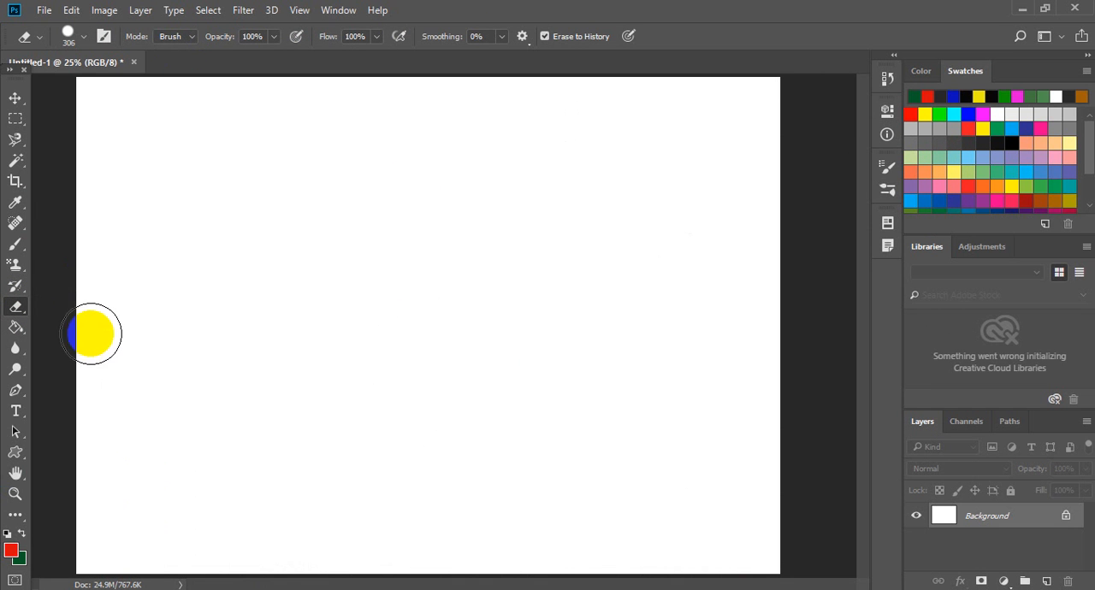
left_click(16, 245)
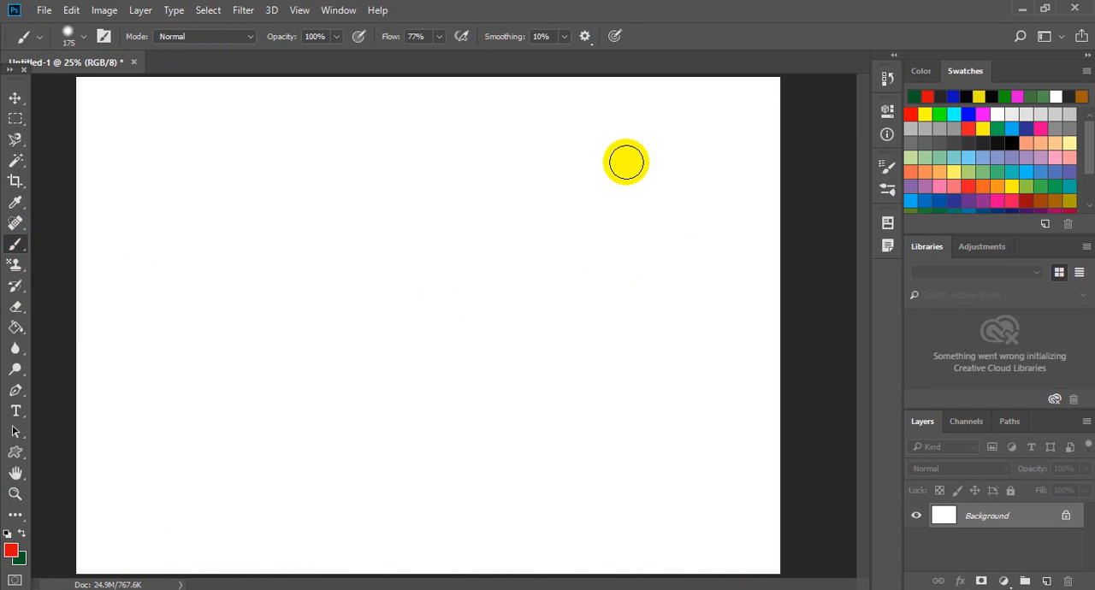
left_click_drag(629, 156, 483, 255)
left_click_drag(444, 181, 352, 267)
left_click_drag(742, 289, 609, 374)
left_click_drag(579, 315, 453, 406)
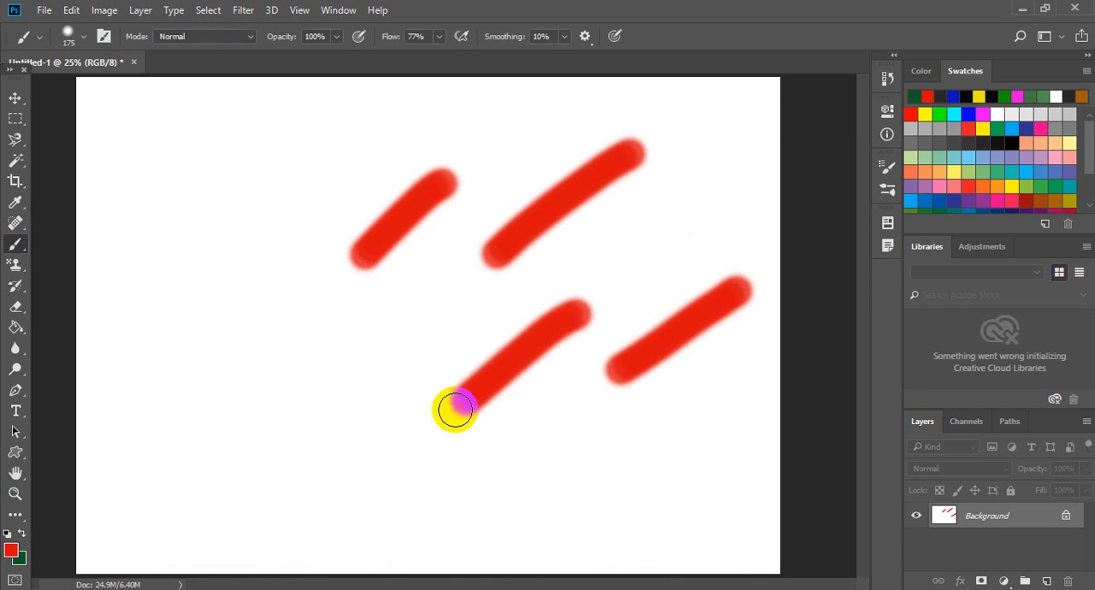
left_click_drag(366, 392, 238, 431)
left_click_drag(252, 277, 171, 332)
left_click_drag(276, 169, 167, 216)
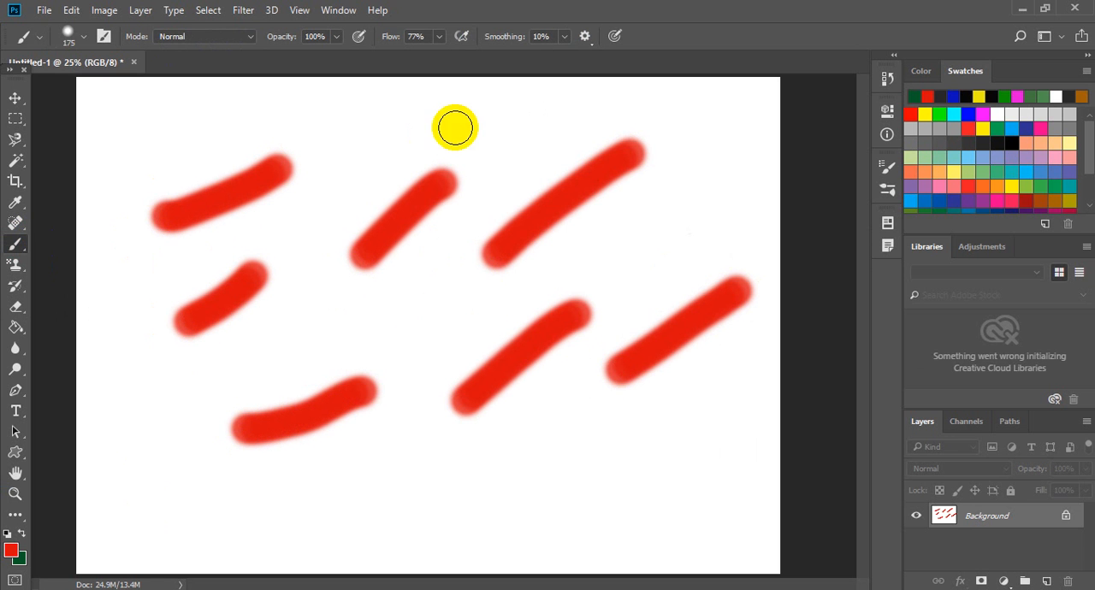
left_click_drag(733, 142, 650, 248)
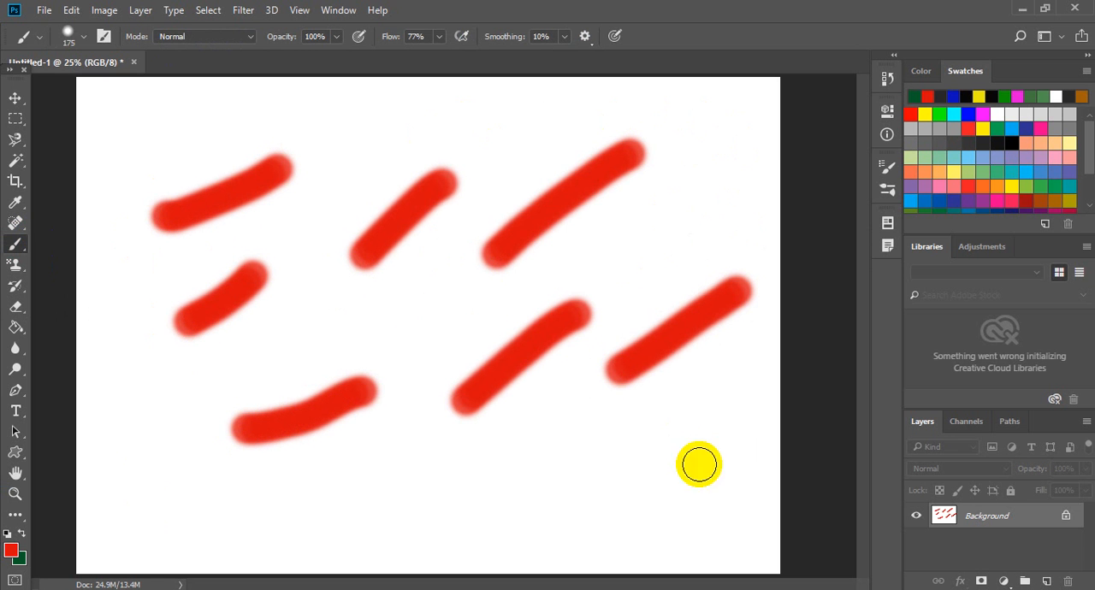
left_click_drag(738, 392, 607, 484)
left_click_drag(446, 484, 421, 498)
left_click(299, 504)
left_click_drag(162, 471, 279, 409)
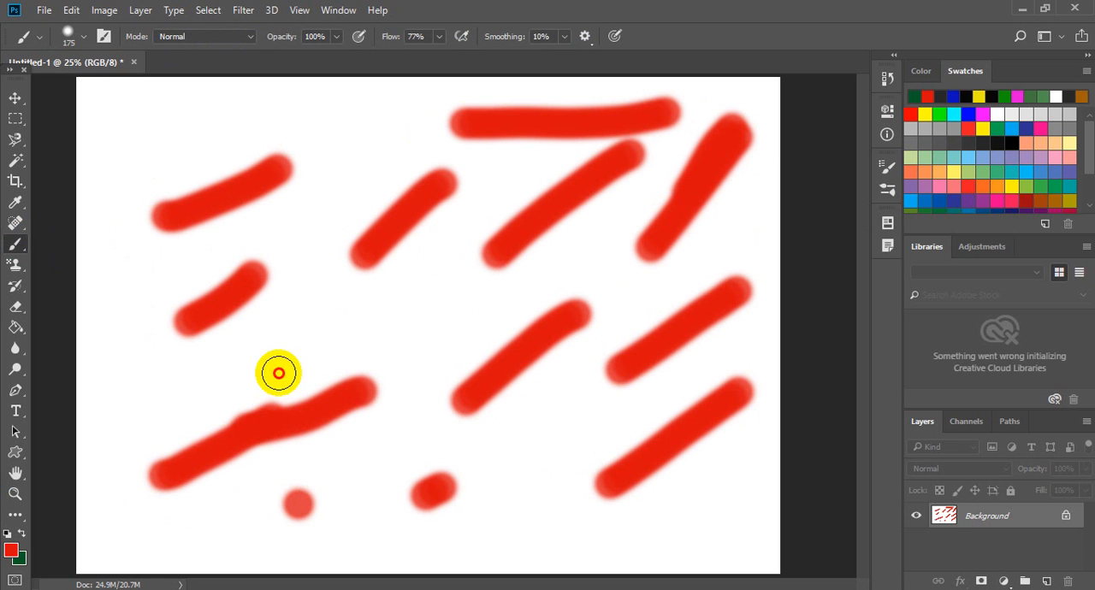
left_click_drag(276, 371, 430, 340)
left_click_drag(296, 171, 443, 162)
mouse_move(305, 108)
left_mouse_down()
mouse_move(161, 164)
mouse_move(146, 385)
mouse_move(156, 463)
mouse_move(329, 510)
left_mouse_up()
left_click_drag(472, 517, 561, 516)
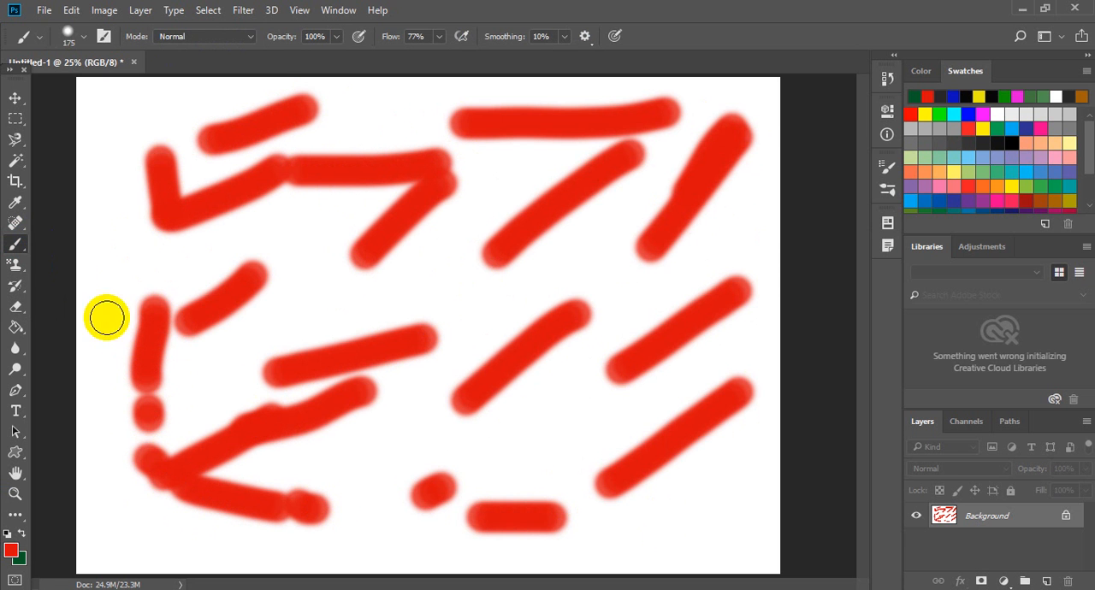
- Erase all the red strokes with the 306 px Eraser tool in Brush mode, keeping Erase to History on
left_click_drag(26, 313, 86, 306)
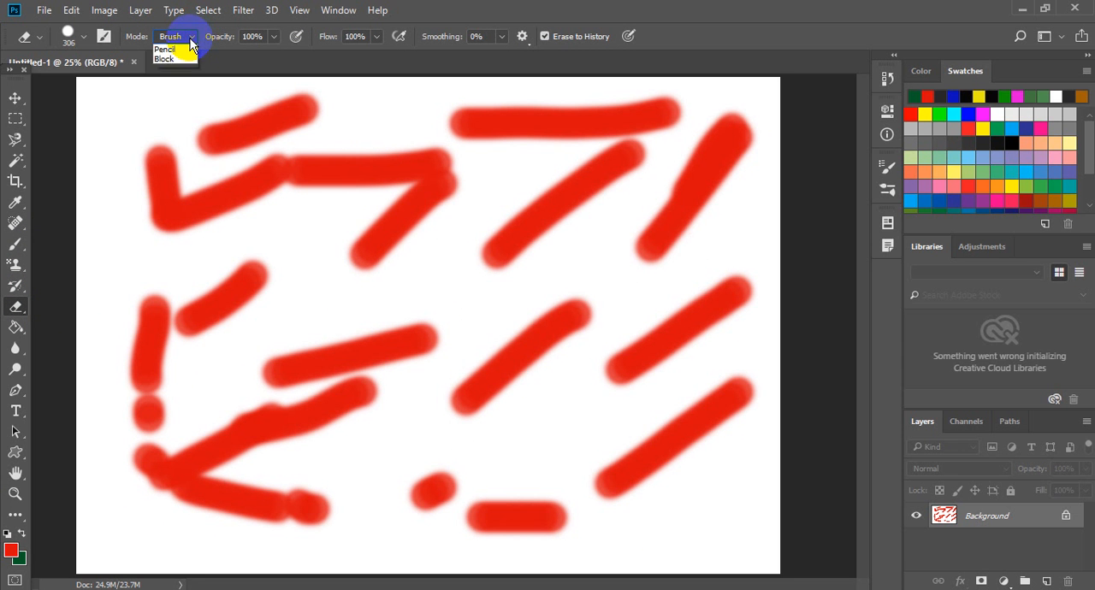
left_click(275, 37)
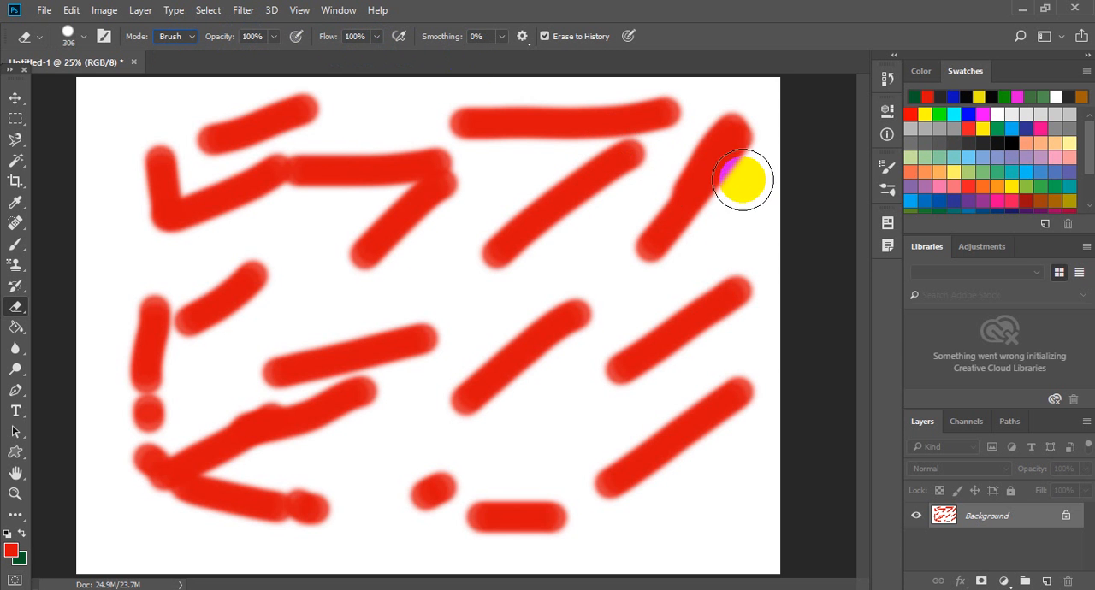
mouse_move(741, 176)
left_mouse_down()
mouse_move(761, 134)
mouse_move(667, 232)
mouse_move(599, 179)
mouse_move(440, 266)
mouse_move(420, 141)
mouse_move(396, 186)
mouse_move(254, 263)
mouse_move(228, 103)
mouse_move(391, 105)
mouse_move(173, 371)
mouse_move(233, 262)
mouse_move(98, 418)
mouse_move(420, 343)
mouse_move(166, 513)
mouse_move(618, 441)
mouse_move(487, 542)
mouse_move(709, 413)
mouse_move(542, 396)
mouse_move(625, 362)
mouse_move(379, 367)
mouse_move(765, 369)
mouse_move(757, 382)
left_mouse_up()
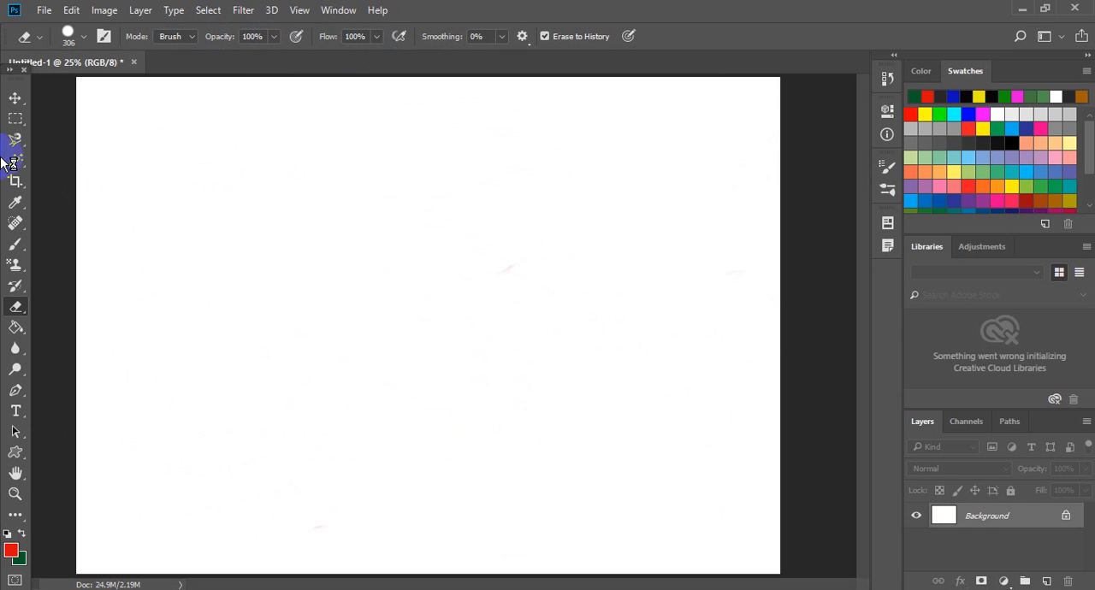
- Open picture 8 from the Boys pictures folder
left_click(41, 12)
left_click(44, 14)
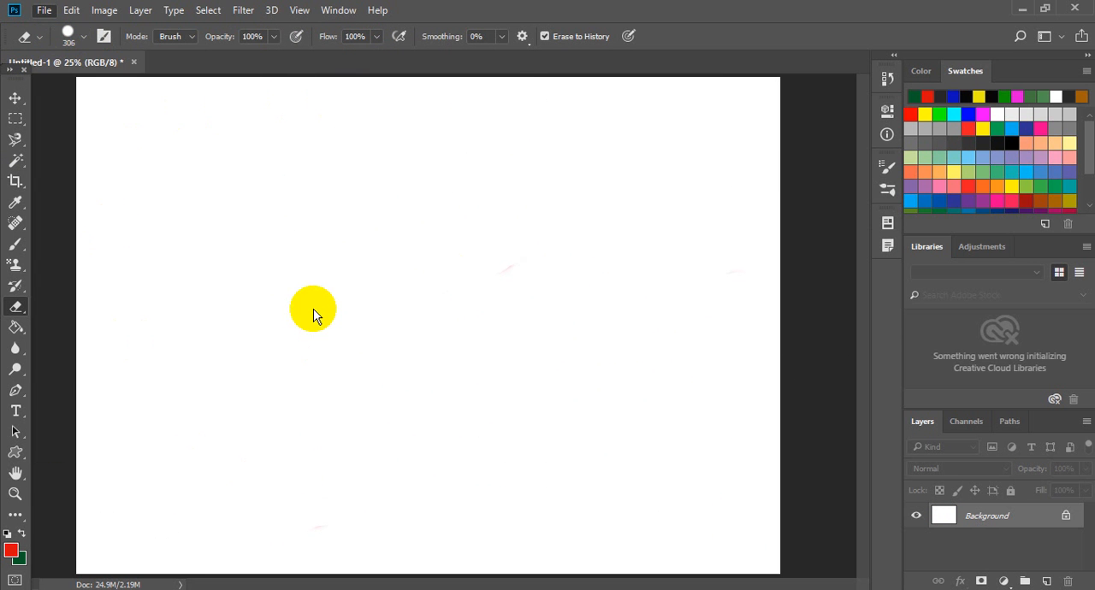
key("ctrl+o")
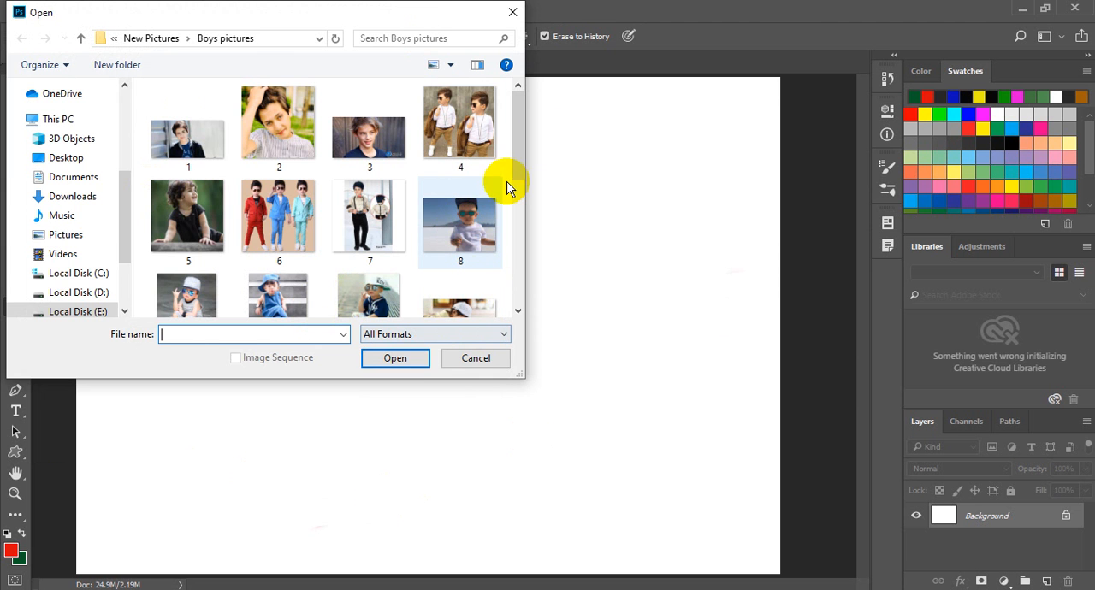
double_click(450, 233)
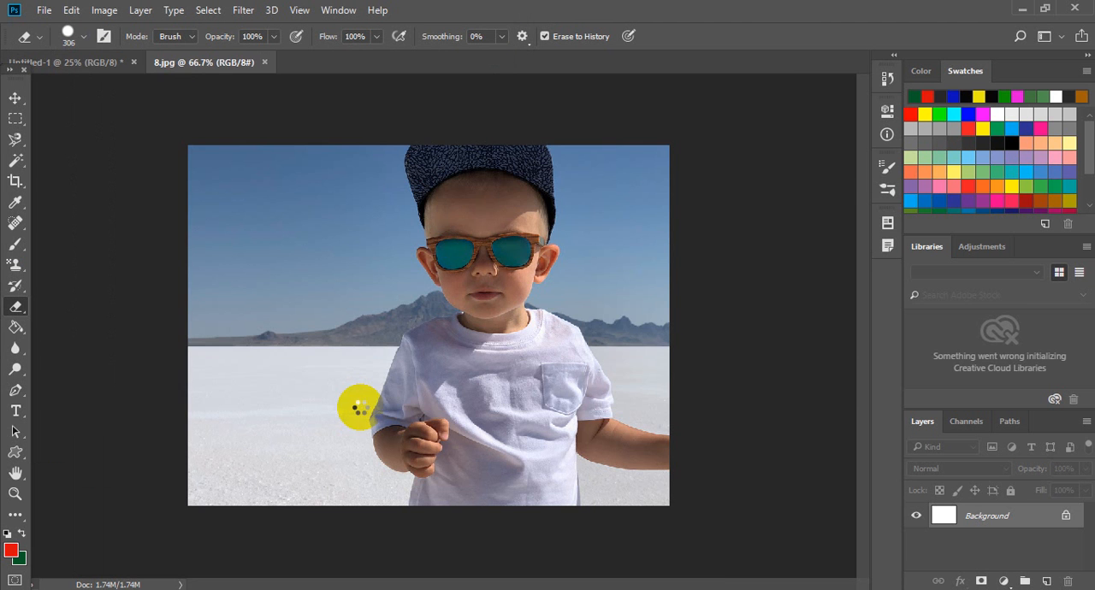
- Paint red brush strokes over most of the photo and erase them with the Eraser tool using Erase to History
left_click(17, 245)
mouse_move(308, 225)
left_mouse_down()
mouse_move(399, 310)
mouse_move(484, 320)
mouse_move(560, 260)
mouse_move(565, 222)
mouse_move(306, 329)
mouse_move(479, 394)
mouse_move(605, 414)
mouse_move(666, 279)
mouse_move(514, 403)
mouse_move(250, 472)
left_mouse_up()
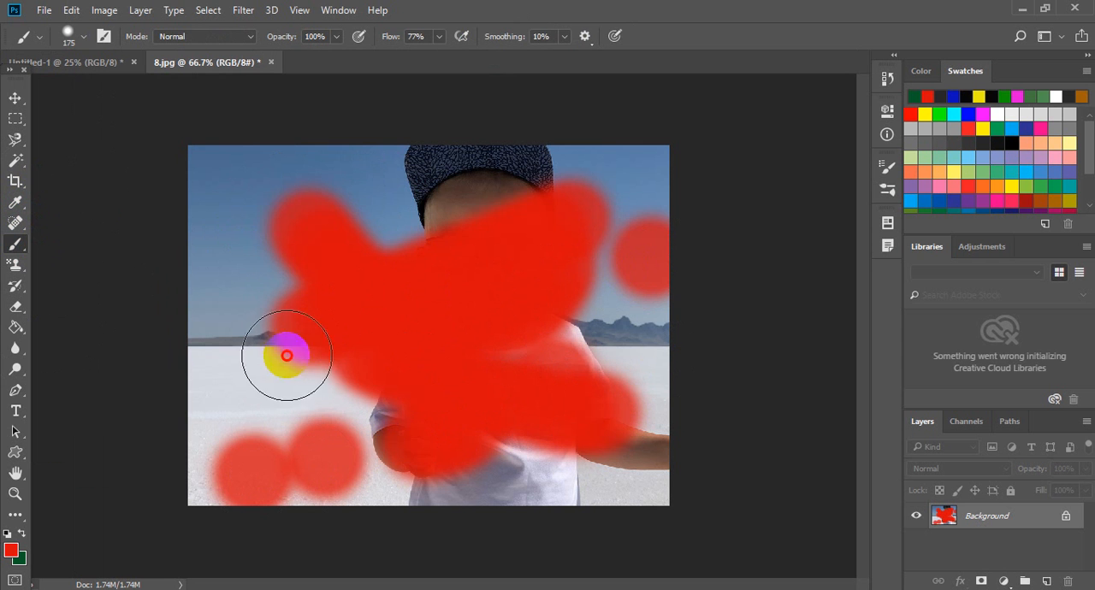
mouse_move(287, 354)
left_mouse_down()
mouse_move(237, 213)
mouse_move(623, 230)
mouse_move(641, 200)
mouse_move(610, 426)
mouse_move(244, 379)
mouse_move(214, 346)
left_mouse_up()
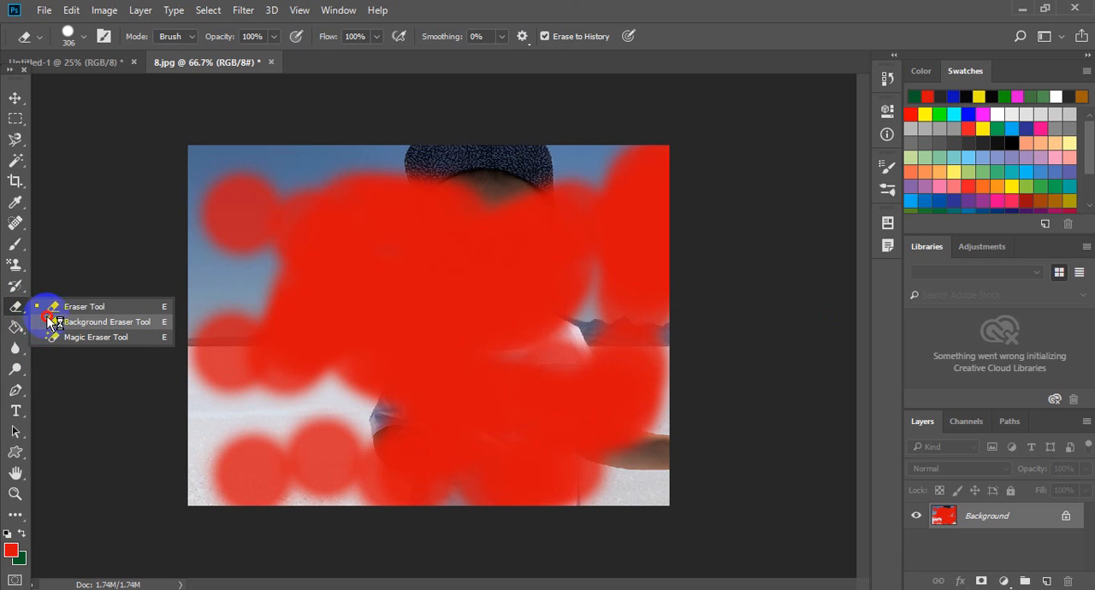
left_click(48, 308)
mouse_move(395, 369)
left_mouse_down()
mouse_move(353, 369)
mouse_move(410, 208)
mouse_move(270, 265)
mouse_move(301, 213)
mouse_move(241, 274)
mouse_move(246, 385)
mouse_move(389, 460)
mouse_move(667, 400)
mouse_move(688, 217)
mouse_move(629, 204)
mouse_move(466, 391)
mouse_move(229, 466)
left_mouse_up()
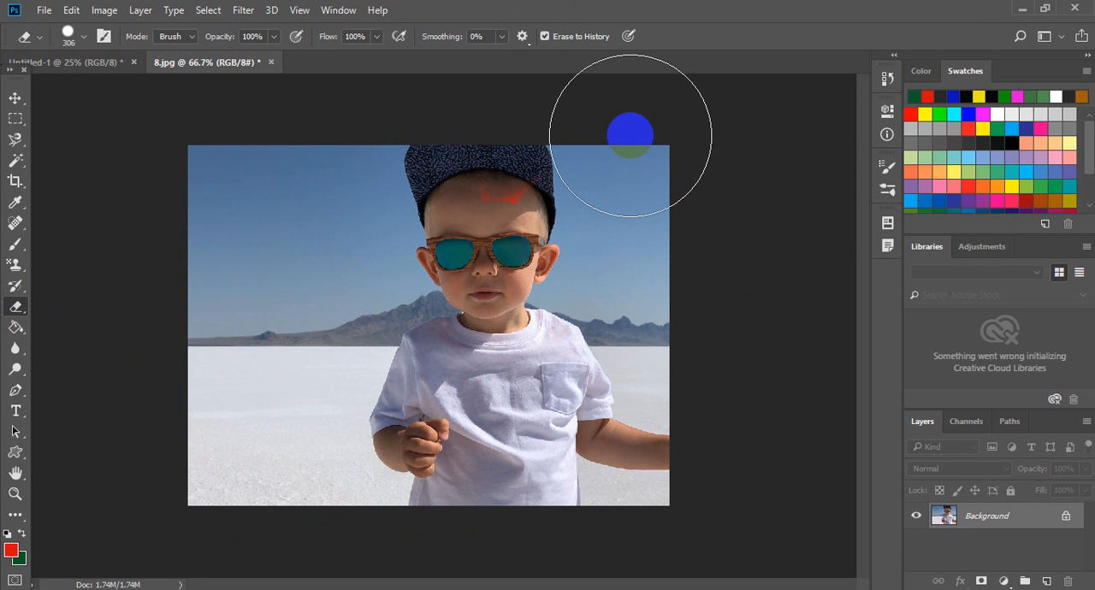
- Turn off Erase to History, try erasing the whole photo to the green background color, and revert the file
left_click(585, 38)
mouse_move(552, 154)
left_mouse_down()
mouse_move(339, 329)
mouse_move(325, 291)
mouse_move(368, 225)
mouse_move(292, 296)
mouse_move(294, 262)
mouse_move(274, 256)
mouse_move(381, 335)
mouse_move(596, 415)
mouse_move(619, 231)
mouse_move(641, 412)
mouse_move(635, 321)
mouse_move(626, 455)
mouse_move(308, 479)
mouse_move(312, 426)
mouse_move(263, 460)
mouse_move(257, 332)
mouse_move(285, 376)
mouse_move(272, 235)
mouse_move(225, 135)
mouse_move(237, 234)
mouse_move(188, 209)
mouse_move(630, 169)
mouse_move(470, 333)
mouse_move(221, 468)
left_mouse_up()
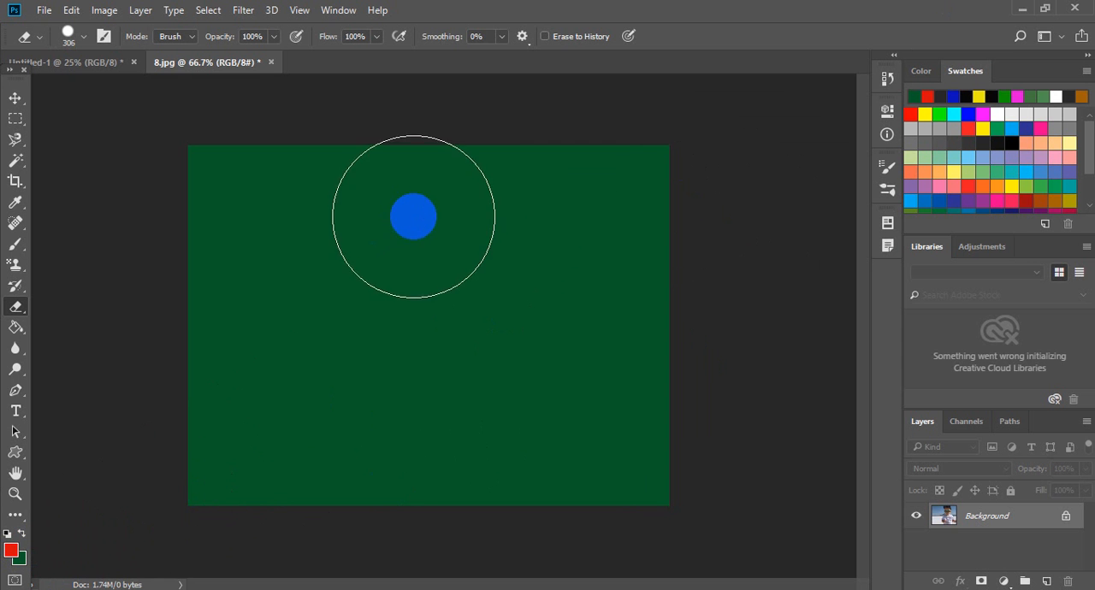
key("F12")
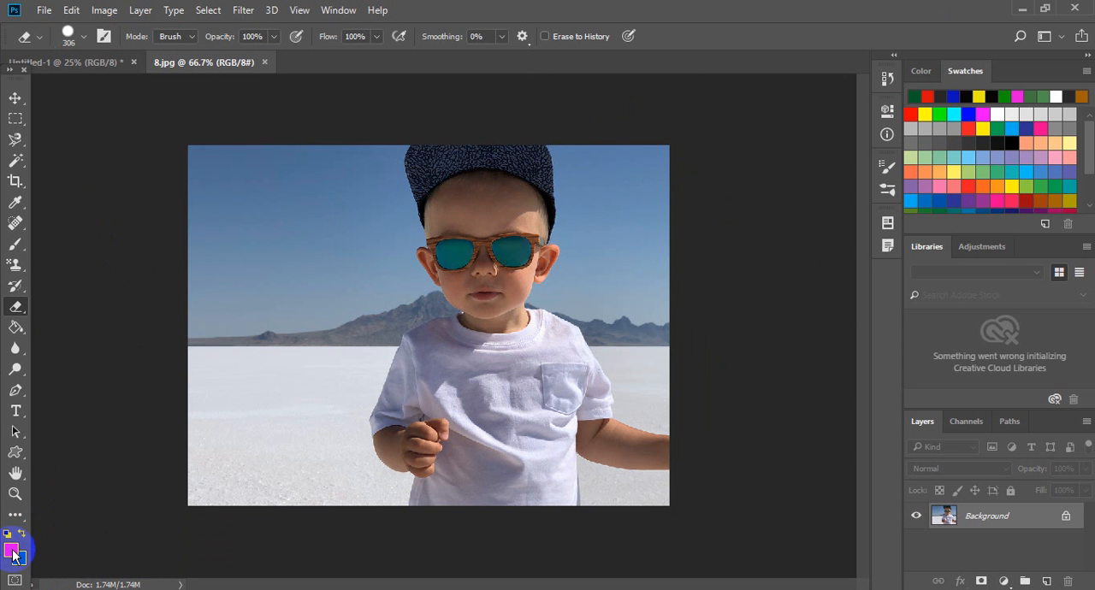
- Change the foreground color from red to blue and return to the Eraser tool
left_click(14, 552)
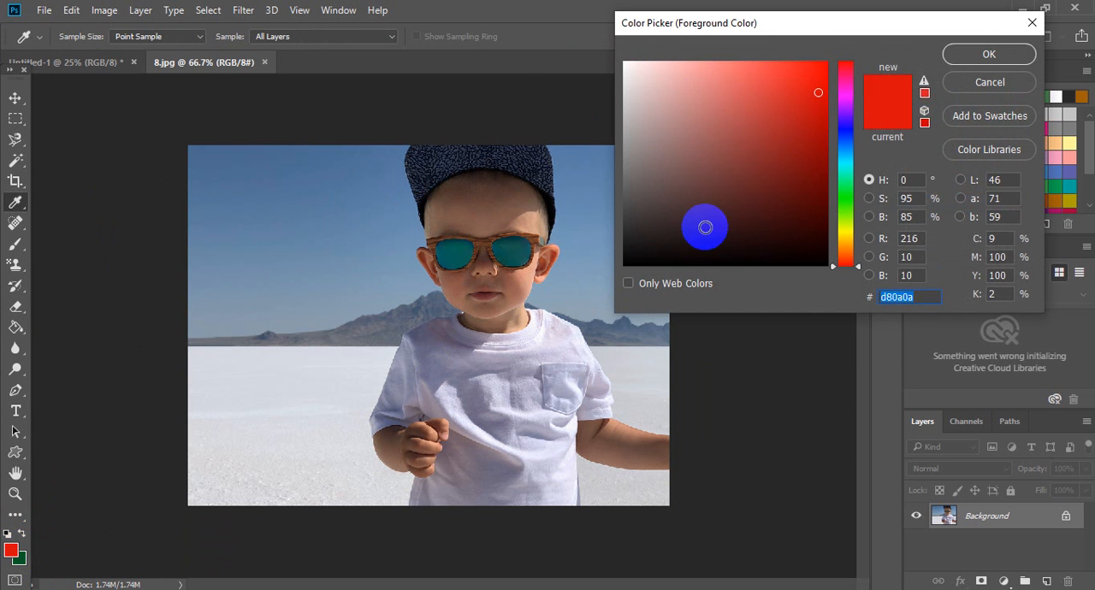
left_click(847, 126)
left_click(953, 52)
key("e")
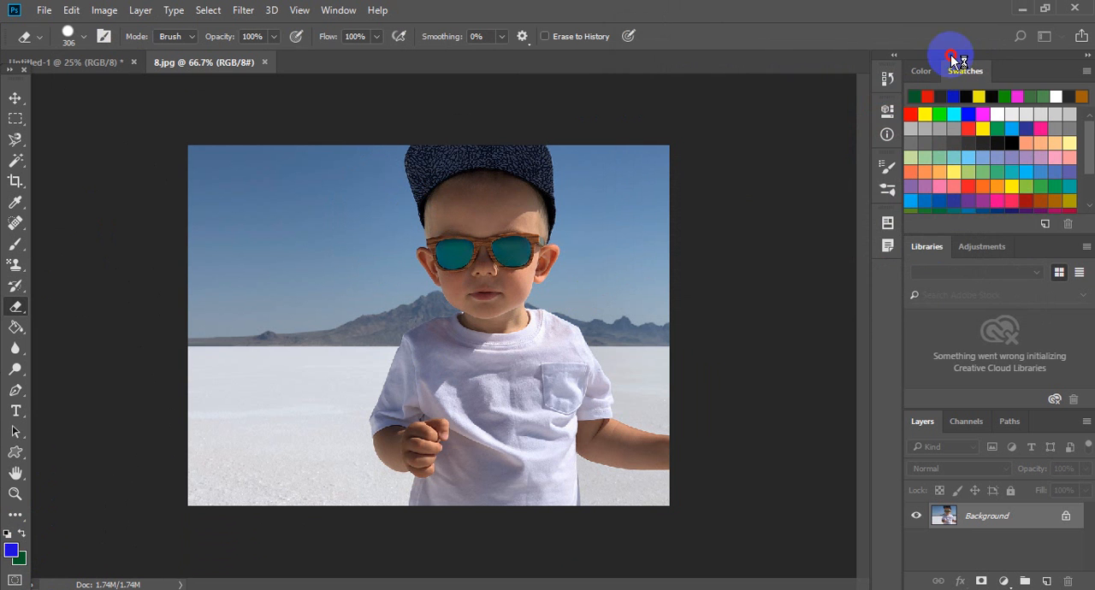
- Set the background color to olive #7b7515 and try erasing the whole photo to that color, undoing the erasure
left_click(18, 560)
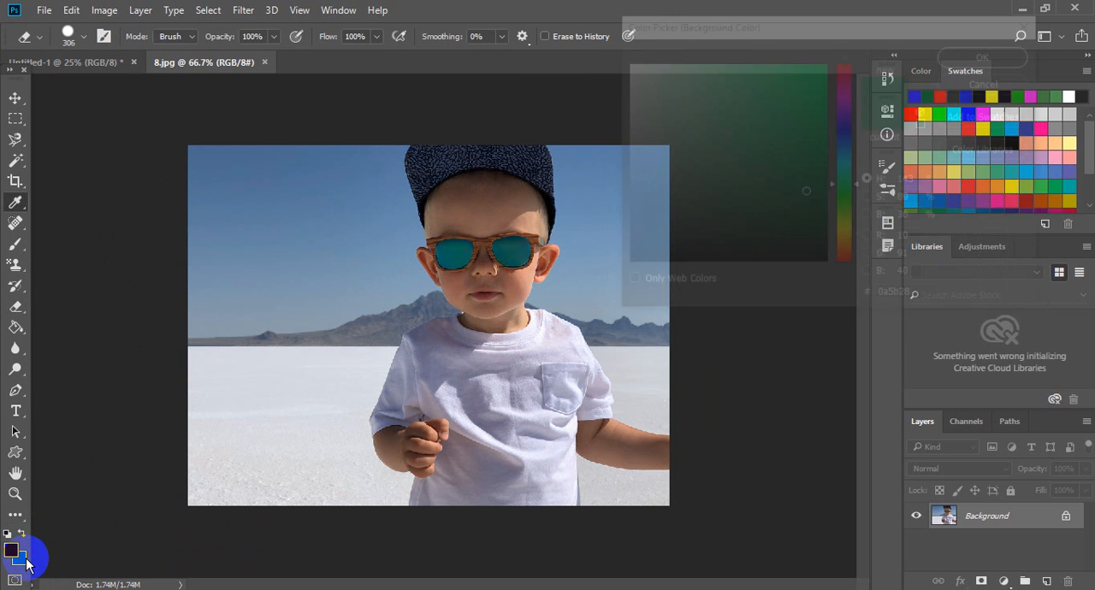
left_click(845, 233)
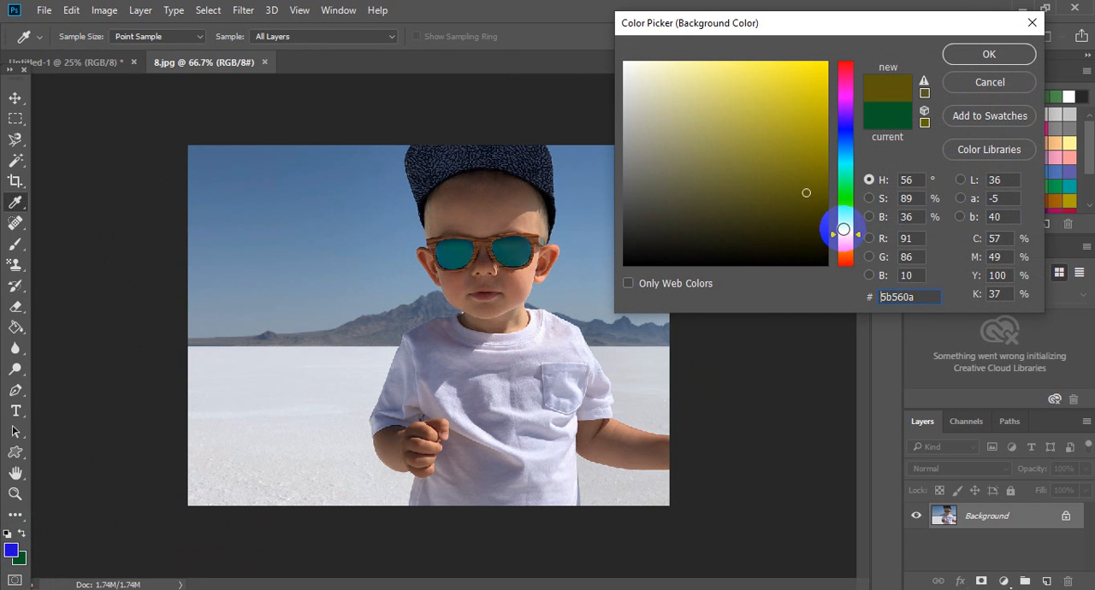
left_click(792, 166)
left_click(1009, 52)
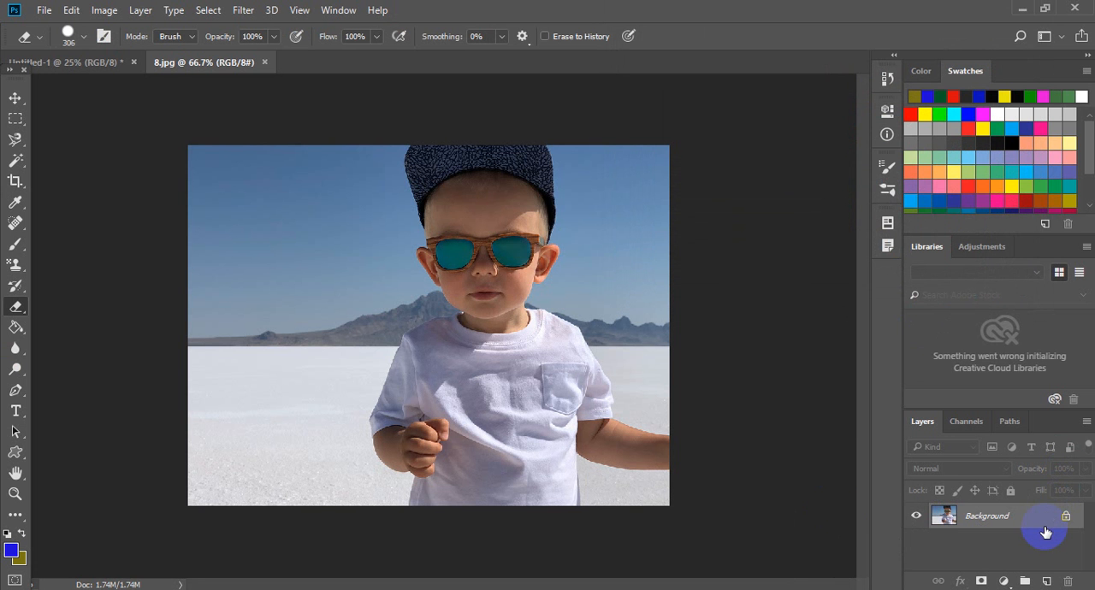
mouse_move(518, 455)
left_mouse_down()
mouse_move(418, 341)
mouse_move(439, 316)
mouse_move(348, 355)
mouse_move(532, 266)
mouse_move(184, 335)
mouse_move(475, 236)
mouse_move(210, 221)
mouse_move(411, 190)
mouse_move(144, 229)
mouse_move(593, 290)
mouse_move(458, 537)
mouse_move(538, 494)
mouse_move(677, 342)
mouse_move(232, 433)
mouse_move(392, 391)
mouse_move(159, 487)
mouse_move(352, 205)
left_mouse_up()
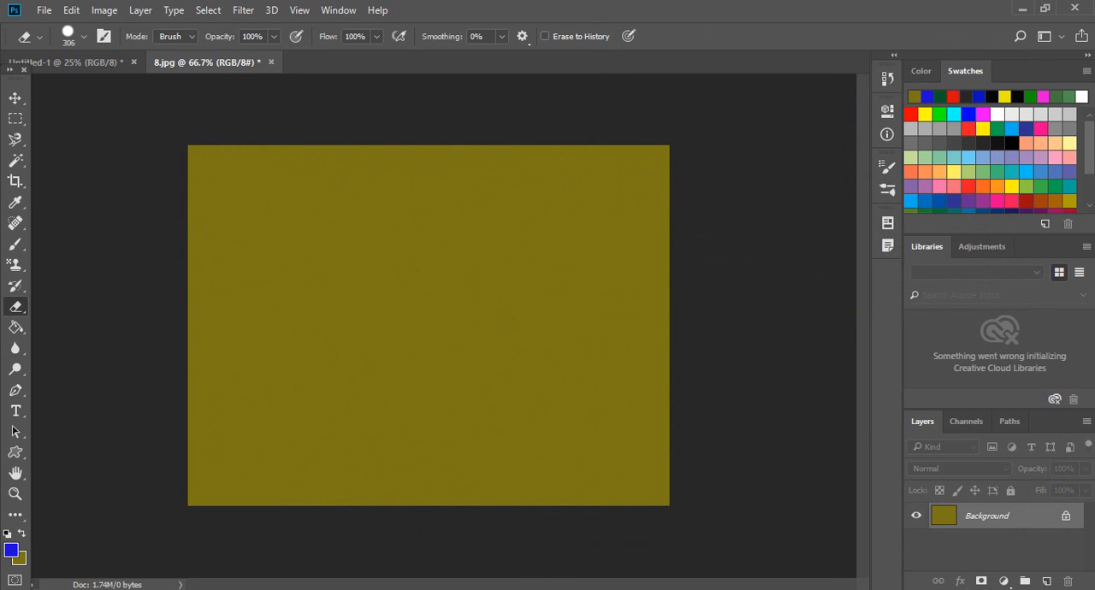
key("ctrl+z")
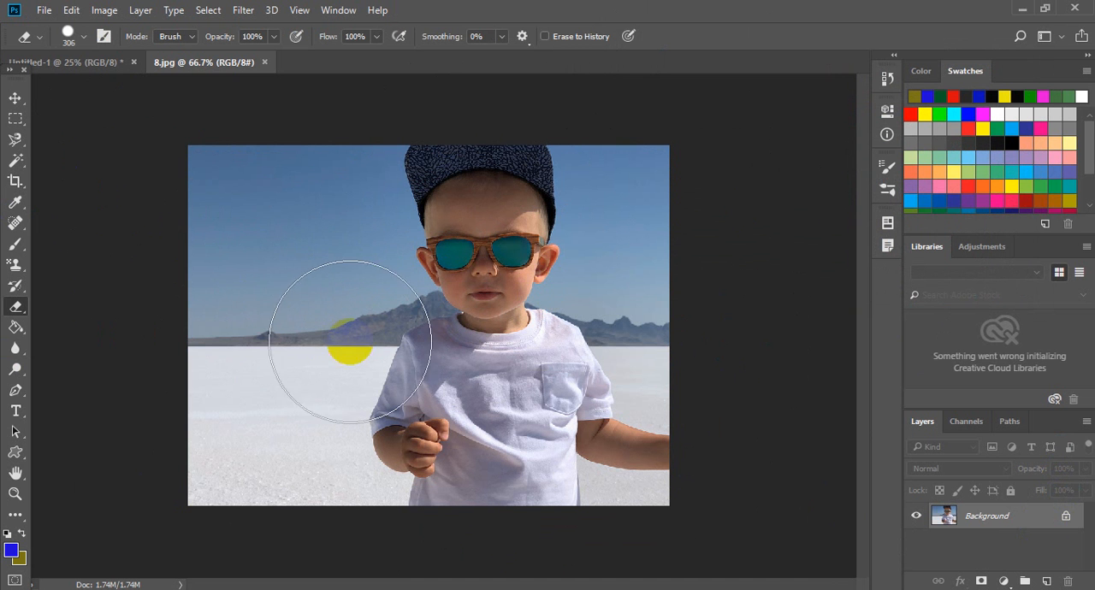
- Unlock the Background layer to turn it into a regular layer, leaving its layer style unchanged
left_click(1069, 518)
double_click(1068, 513)
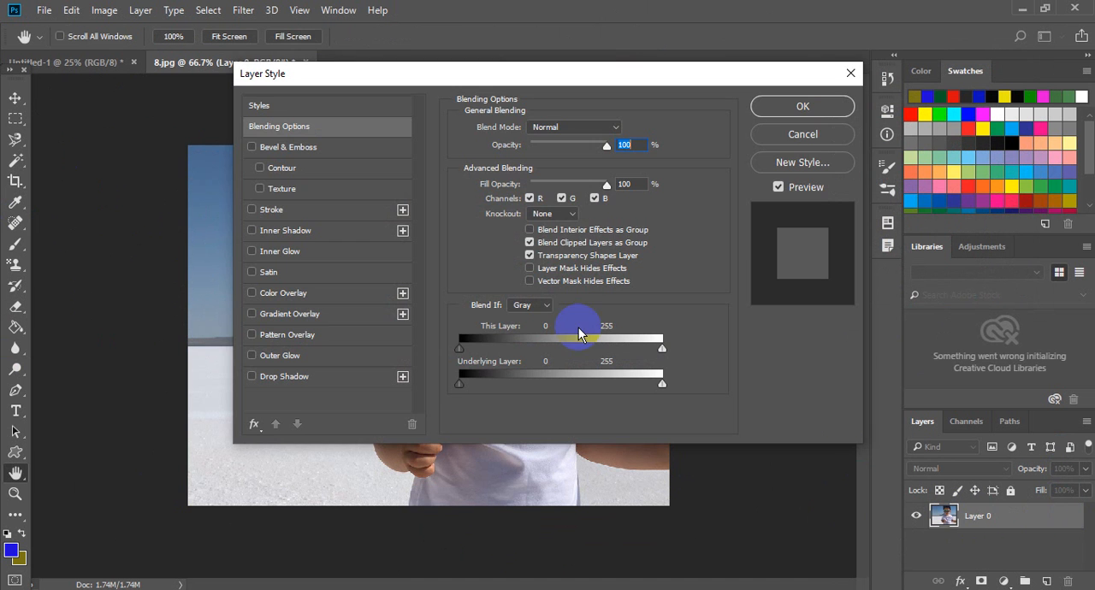
left_click(823, 134)
- Try erasing the entire unlocked photo layer to transparency, and revert the file
mouse_move(574, 196)
left_mouse_down()
mouse_move(292, 374)
mouse_move(554, 218)
mouse_move(430, 214)
mouse_move(308, 254)
mouse_move(429, 154)
mouse_move(217, 278)
mouse_move(249, 415)
mouse_move(200, 454)
mouse_move(408, 426)
mouse_move(495, 376)
mouse_move(375, 456)
mouse_move(605, 418)
mouse_move(472, 474)
mouse_move(648, 180)
mouse_move(651, 153)
mouse_move(666, 387)
mouse_move(642, 476)
left_mouse_up()
mouse_move(151, 390)
left_mouse_down()
mouse_move(616, 188)
mouse_move(680, 434)
mouse_move(673, 491)
left_mouse_up()
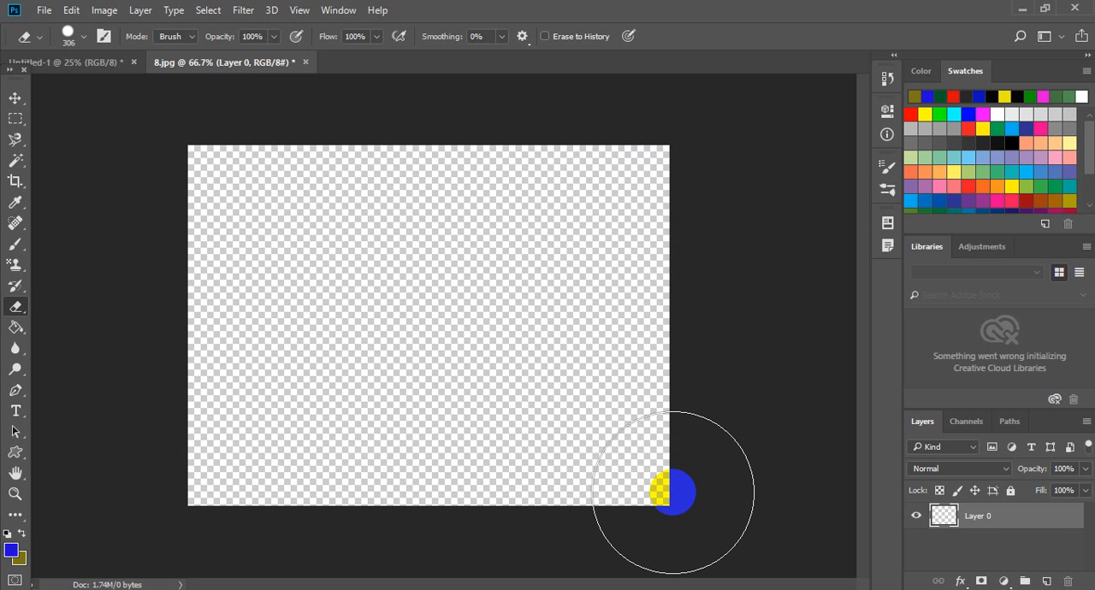
key("F12")
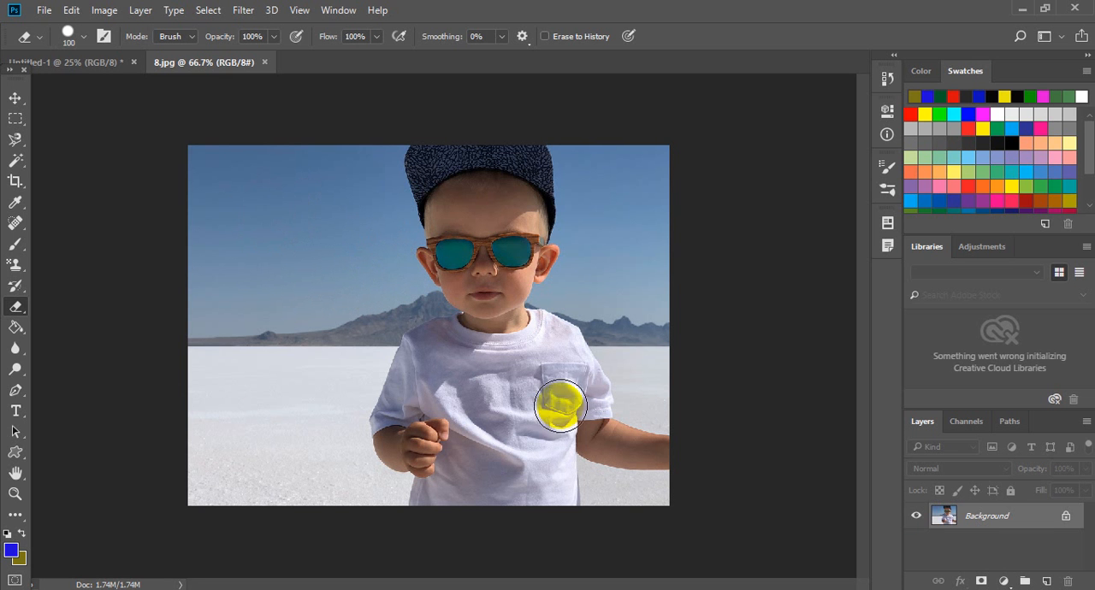
- Try erasing a small patch of sky beside the boy's face with the 100 px Eraser, and undo the stroke
left_click_drag(394, 283, 361, 287)
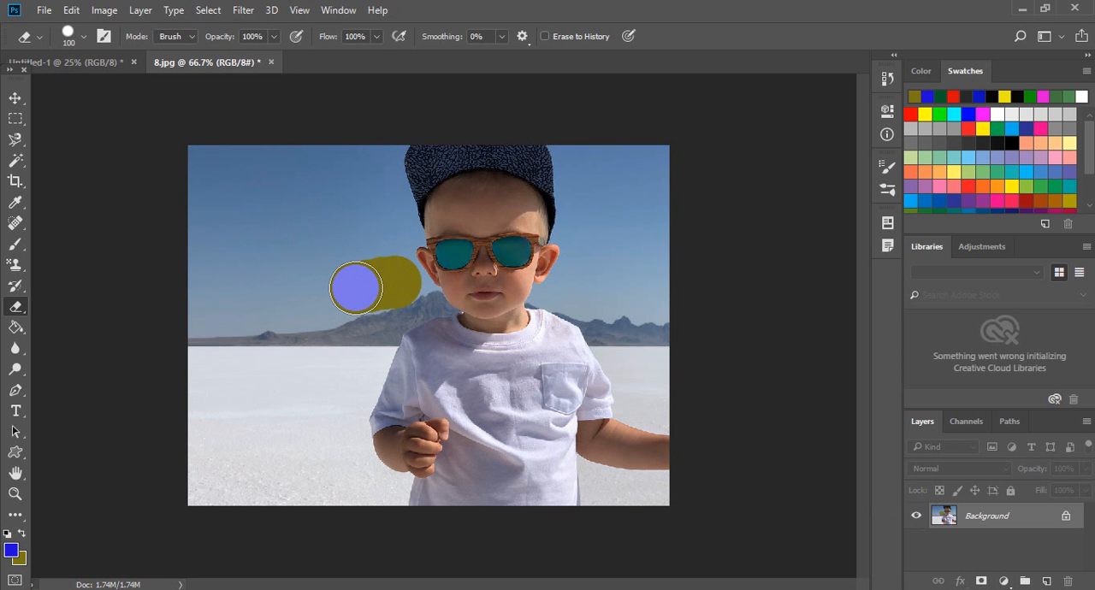
key("ctrl+z")
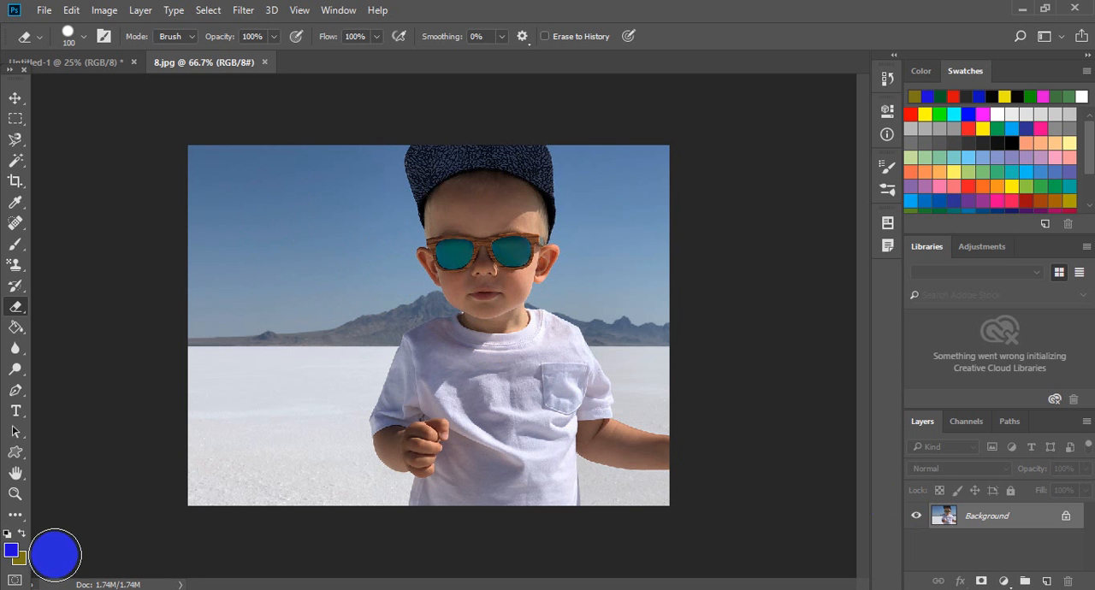
- Set the background color to blue #153faa and return to the Eraser tool
left_click(18, 557)
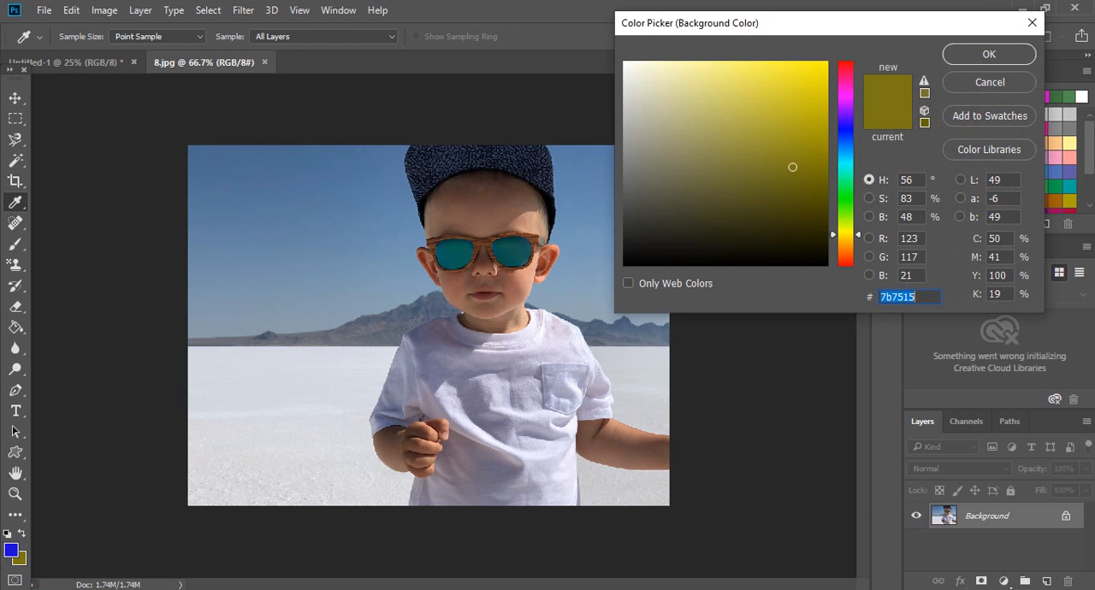
left_click(842, 140)
left_click(803, 129)
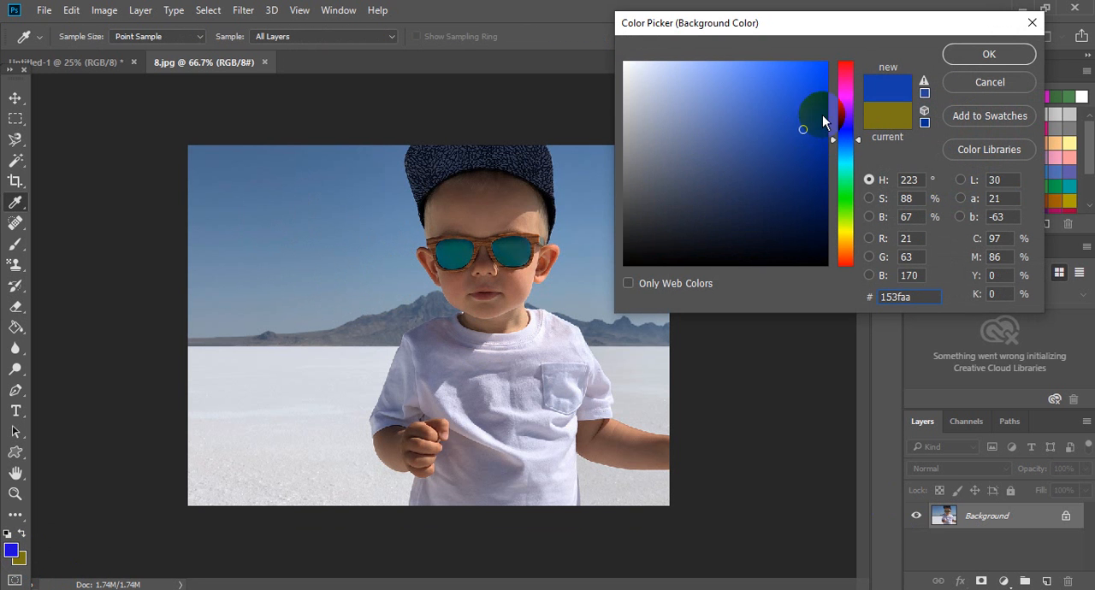
left_click(957, 73)
key("e")
- Try erasing the sky beside the boy to the blue background color at 100% Eraser opacity, and undo the strokes
mouse_move(374, 223)
left_mouse_down()
mouse_move(302, 233)
mouse_move(381, 188)
mouse_move(378, 161)
mouse_move(388, 194)
left_mouse_up()
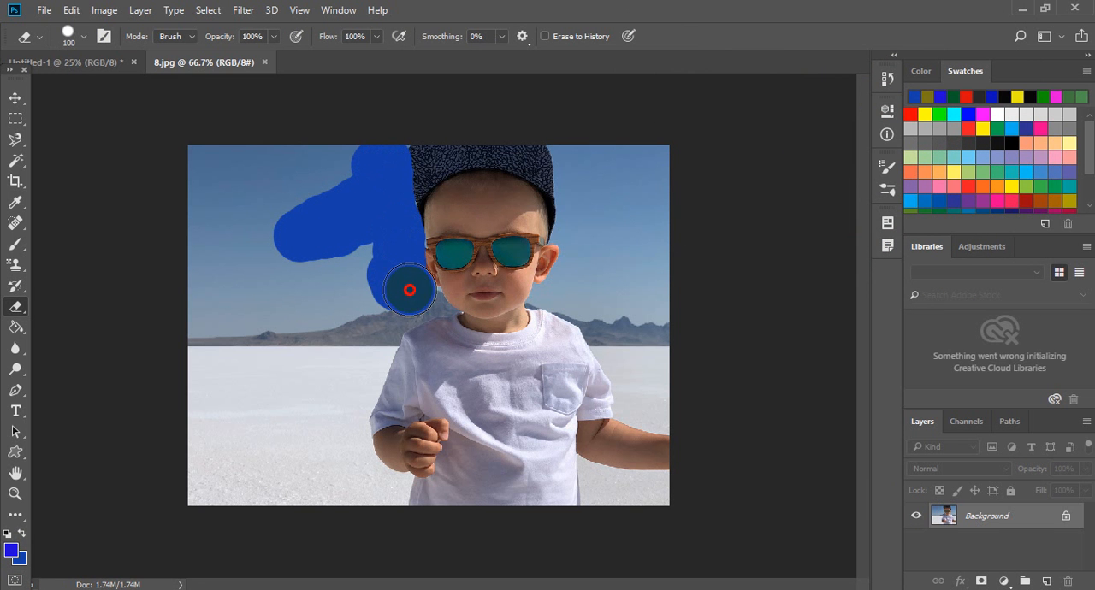
mouse_move(407, 292)
left_mouse_down()
mouse_move(272, 291)
mouse_move(357, 275)
mouse_move(272, 267)
mouse_move(307, 214)
mouse_move(284, 220)
mouse_move(333, 182)
mouse_move(248, 208)
mouse_move(350, 156)
mouse_move(187, 186)
mouse_move(190, 204)
mouse_move(303, 224)
mouse_move(338, 257)
mouse_move(244, 291)
mouse_move(349, 313)
mouse_move(328, 300)
mouse_move(219, 312)
left_mouse_up()
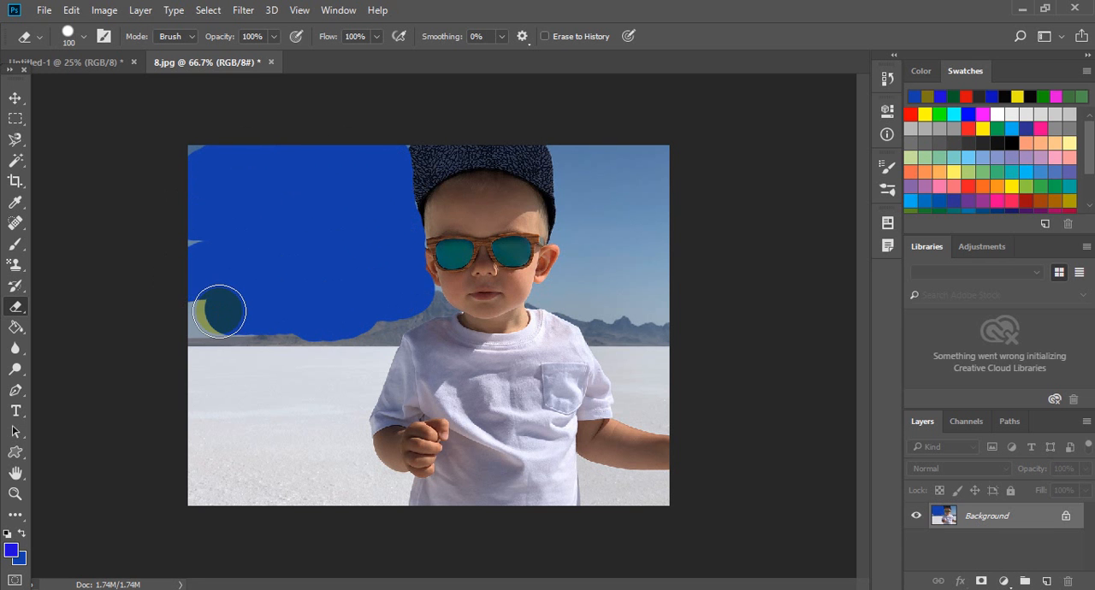
key("ctrl+z")
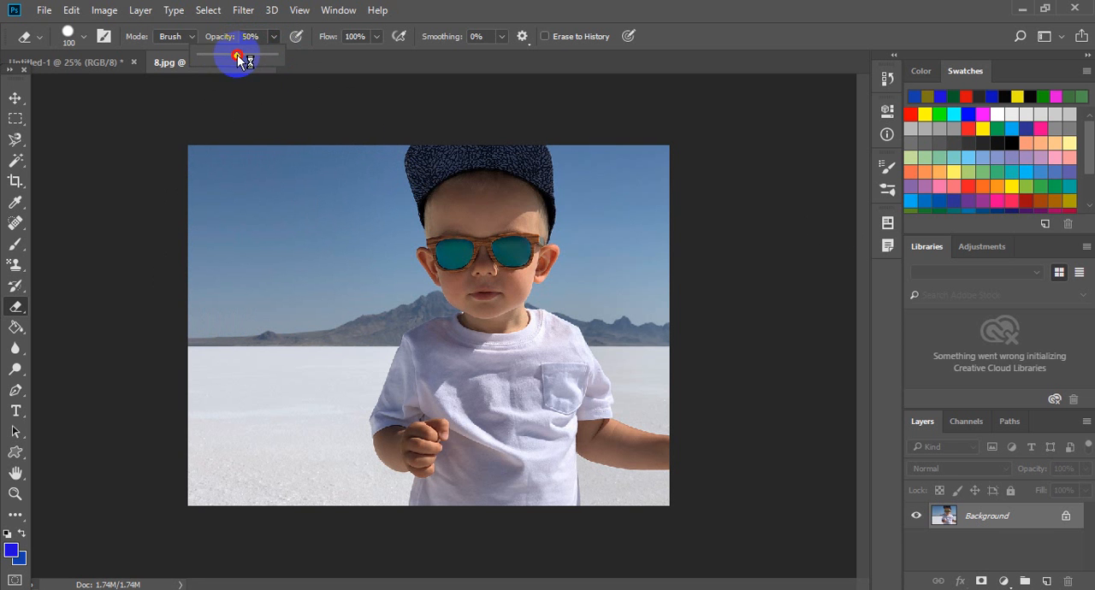
- Try erasing the sky and the boy's upper body to the background color at 50% Eraser opacity, reverting the file between attempts
mouse_move(319, 160)
left_mouse_down()
mouse_move(236, 214)
mouse_move(281, 185)
mouse_move(200, 214)
mouse_move(268, 174)
mouse_move(233, 151)
mouse_move(199, 205)
mouse_move(250, 244)
mouse_move(358, 172)
mouse_move(226, 265)
mouse_move(236, 226)
mouse_move(208, 288)
mouse_move(219, 319)
mouse_move(342, 313)
mouse_move(322, 311)
mouse_move(334, 315)
mouse_move(392, 278)
mouse_move(397, 171)
mouse_move(313, 275)
mouse_move(220, 302)
mouse_move(181, 299)
mouse_move(195, 196)
mouse_move(398, 291)
left_mouse_up()
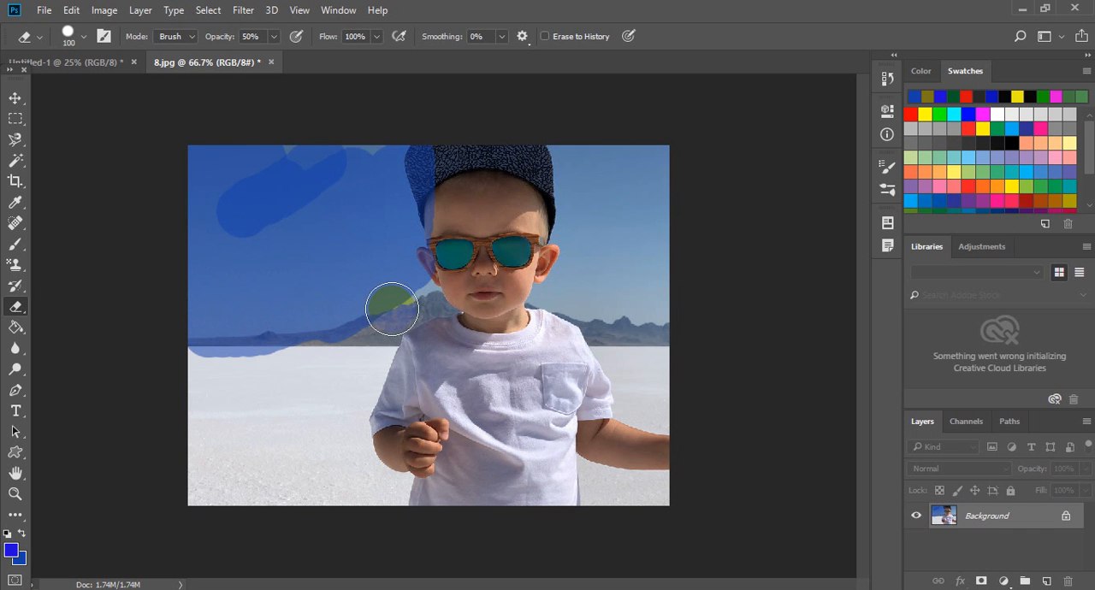
key("F12")
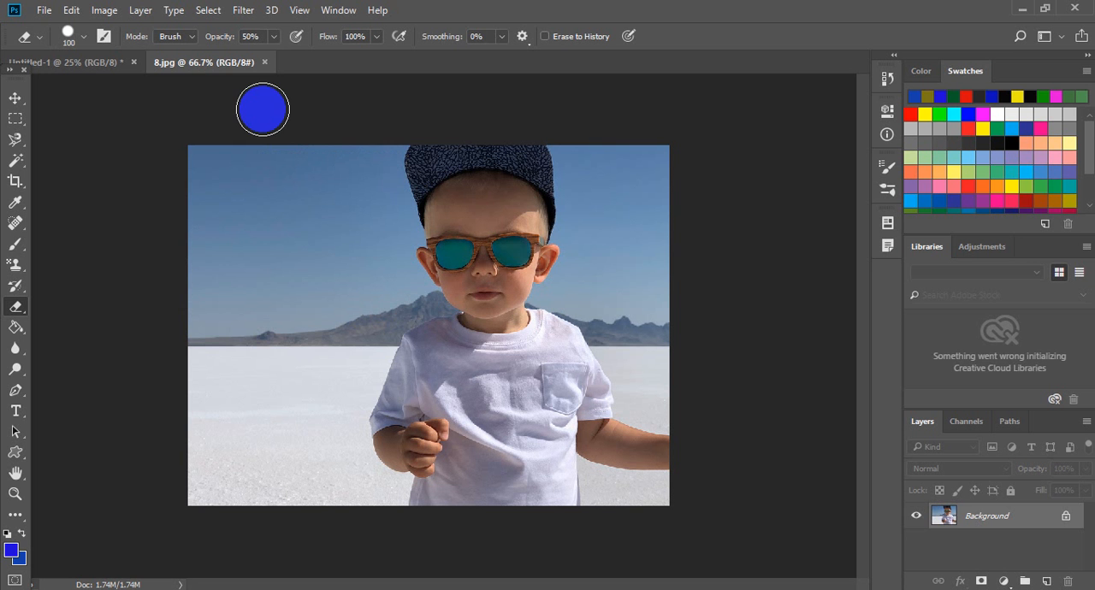
mouse_move(416, 367)
left_mouse_down()
mouse_move(356, 362)
mouse_move(523, 165)
mouse_move(581, 161)
mouse_move(347, 183)
mouse_move(436, 342)
left_mouse_up()
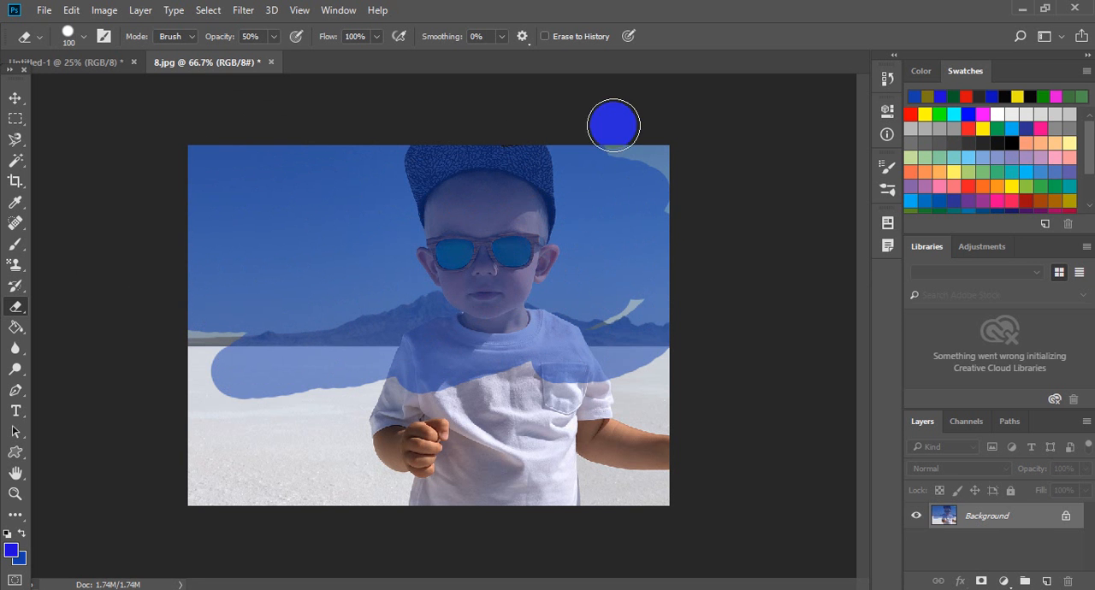
- Try partially restoring the erased areas with Erase to History enabled at 50% opacity, and revert the file
left_click(554, 38)
mouse_move(587, 208)
left_mouse_down()
mouse_move(317, 326)
mouse_move(392, 265)
mouse_move(647, 191)
mouse_move(641, 171)
mouse_move(506, 182)
mouse_move(501, 195)
mouse_move(620, 168)
mouse_move(757, 166)
mouse_move(577, 240)
mouse_move(377, 362)
mouse_move(449, 376)
mouse_move(607, 349)
mouse_move(531, 245)
mouse_move(415, 144)
mouse_move(448, 178)
mouse_move(189, 281)
mouse_move(104, 295)
mouse_move(257, 318)
mouse_move(290, 213)
mouse_move(234, 123)
mouse_move(338, 321)
left_mouse_up()
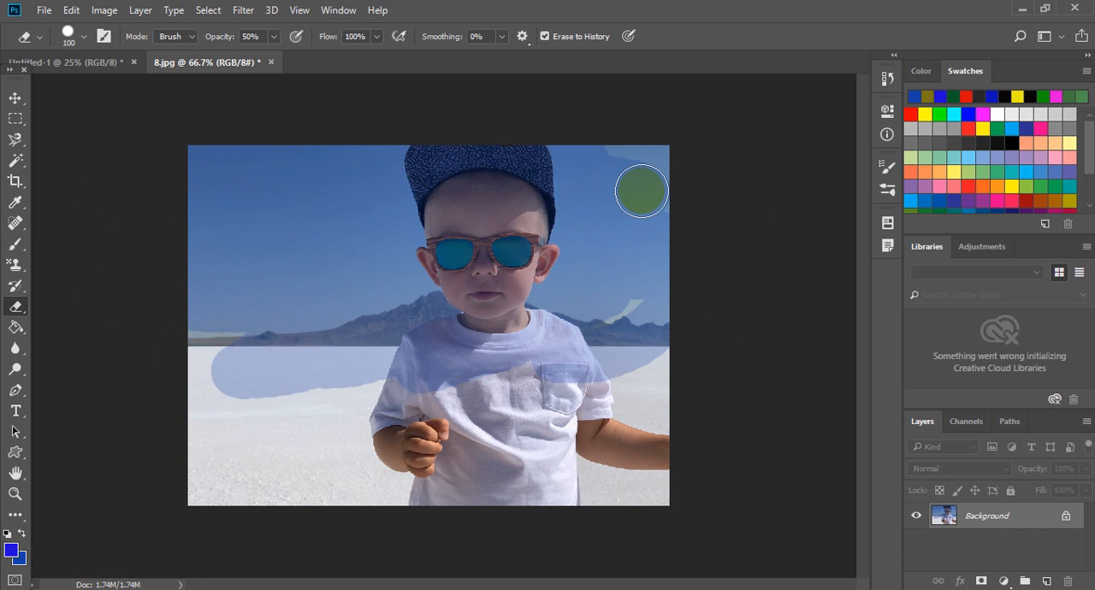
key("F12")
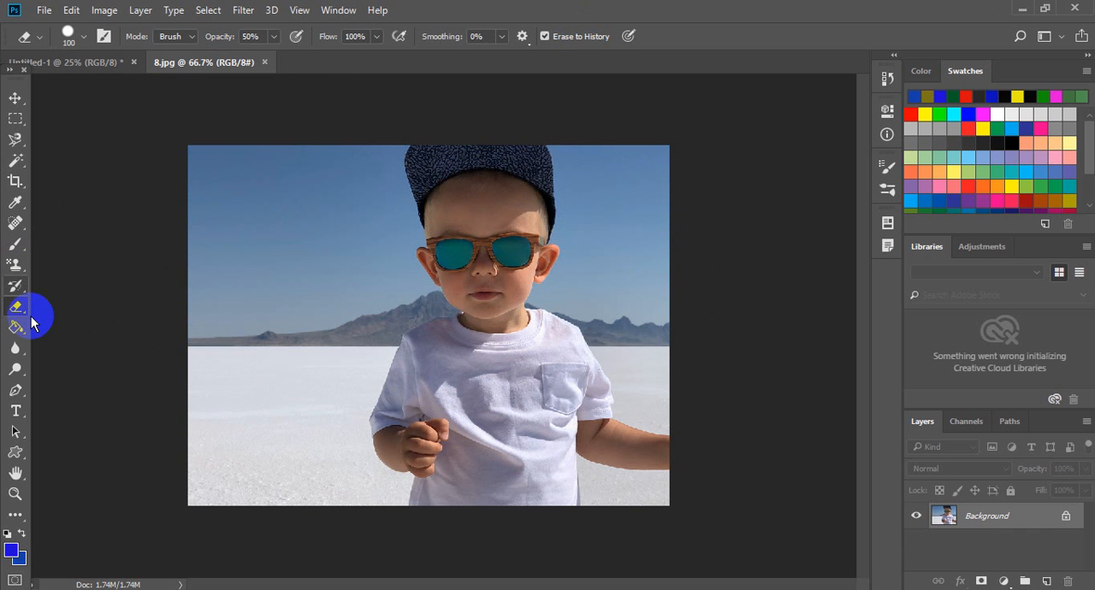
- Try erasing the sky and the boy's face with the 80 px Background Eraser using continuous sampling, reverting the file after each attempt
mouse_move(25, 315)
left_mouse_down()
mouse_move(65, 339)
mouse_move(137, 327)
left_mouse_up()
left_click(256, 239)
mouse_move(326, 177)
left_mouse_down()
mouse_move(288, 326)
mouse_move(327, 288)
mouse_move(305, 347)
mouse_move(316, 354)
mouse_move(286, 249)
mouse_move(280, 147)
mouse_move(225, 350)
mouse_move(215, 179)
mouse_move(240, 183)
mouse_move(206, 465)
mouse_move(339, 279)
mouse_move(313, 379)
mouse_move(371, 362)
mouse_move(348, 149)
mouse_move(345, 264)
mouse_move(300, 288)
mouse_move(316, 171)
left_mouse_up()
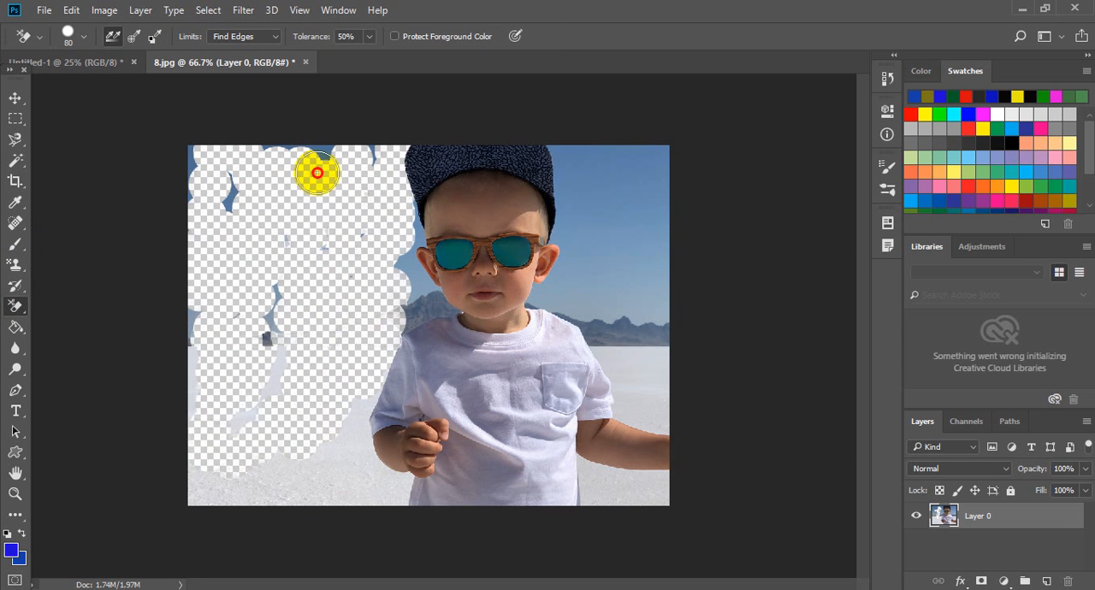
mouse_move(197, 183)
left_mouse_down()
mouse_move(354, 146)
mouse_move(259, 256)
mouse_move(446, 246)
mouse_move(442, 288)
mouse_move(499, 268)
mouse_move(482, 213)
mouse_move(357, 153)
mouse_move(394, 134)
left_mouse_up()
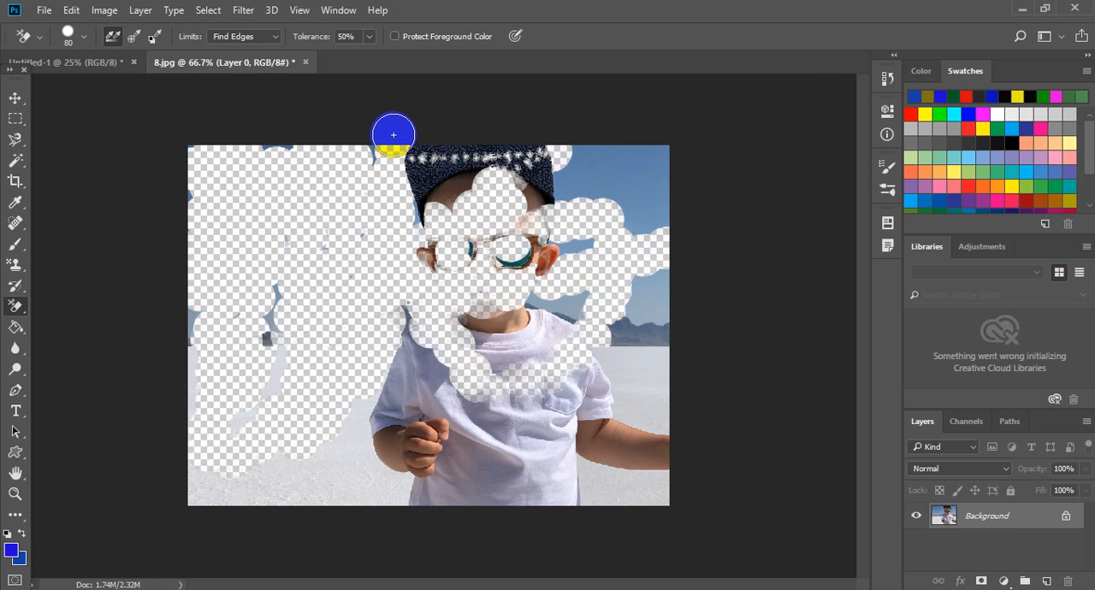
key("F12")
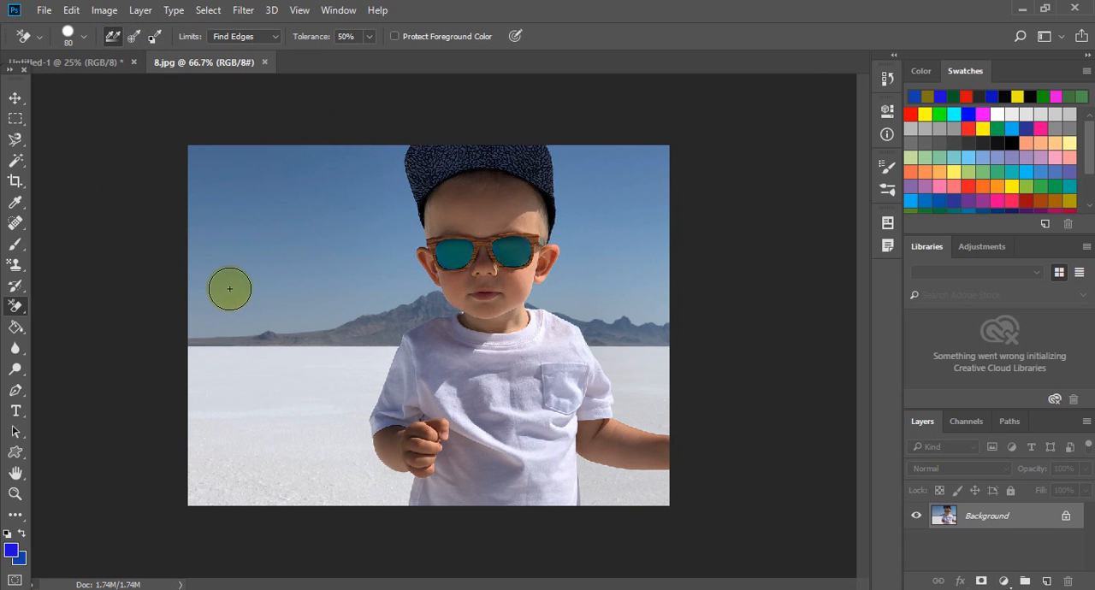
left_click_drag(230, 288, 267, 285)
mouse_move(349, 269)
left_mouse_down()
mouse_move(622, 227)
mouse_move(490, 268)
mouse_move(306, 274)
mouse_move(576, 192)
mouse_move(300, 290)
mouse_move(631, 189)
mouse_move(562, 143)
mouse_move(333, 230)
mouse_move(626, 137)
mouse_move(343, 212)
left_mouse_up()
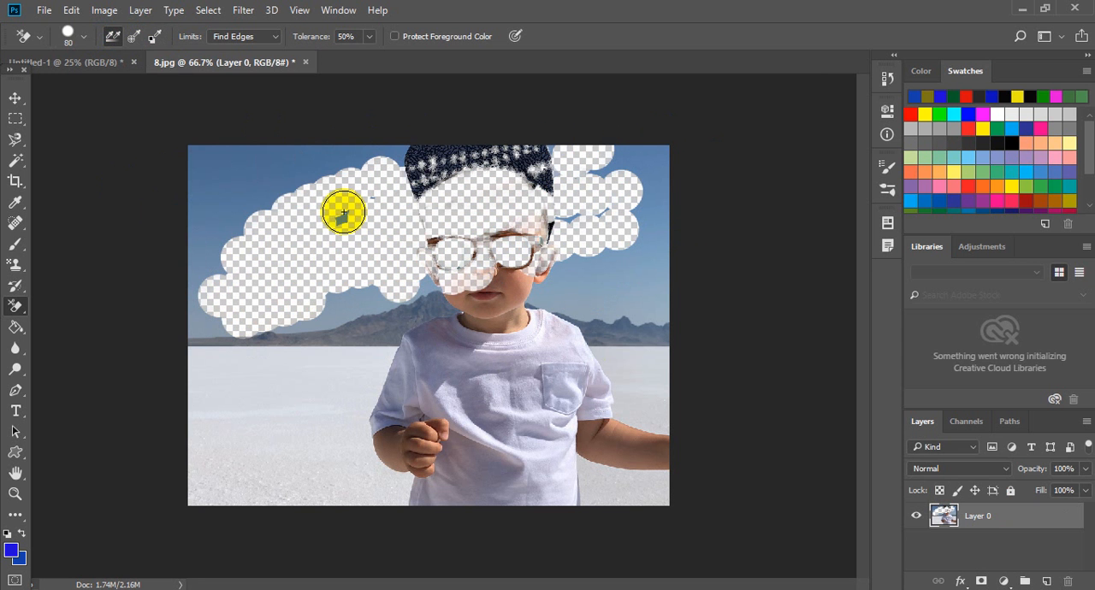
key("F12")
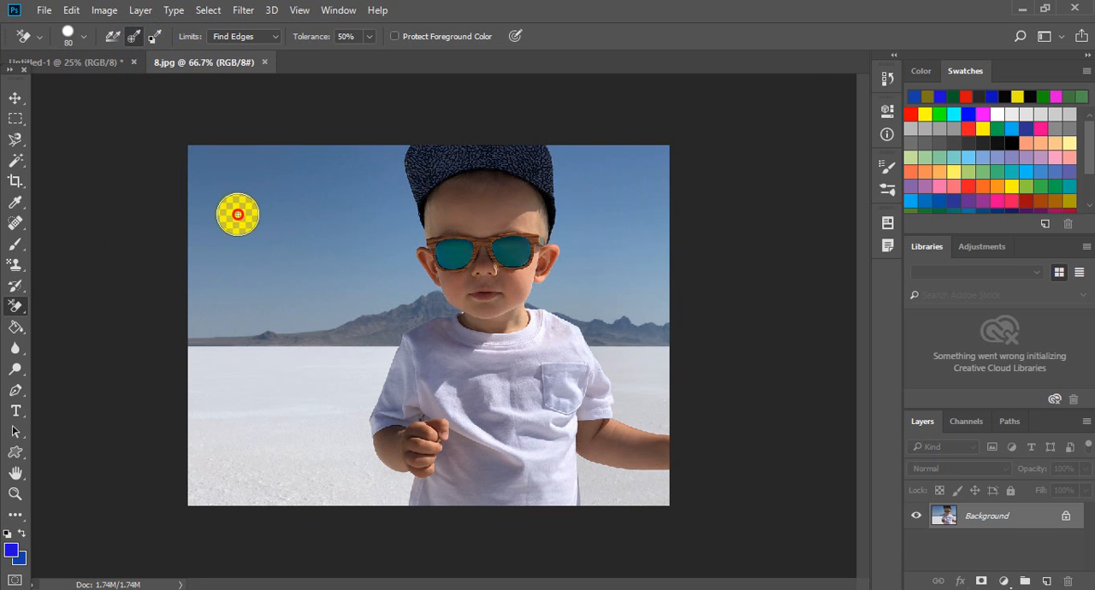
- Try erasing the sky around the boy with the Background Eraser set to sample once, and revert the file
mouse_move(238, 215)
left_mouse_down()
mouse_move(622, 165)
mouse_move(295, 184)
mouse_move(269, 160)
mouse_move(450, 136)
mouse_move(140, 152)
left_mouse_up()
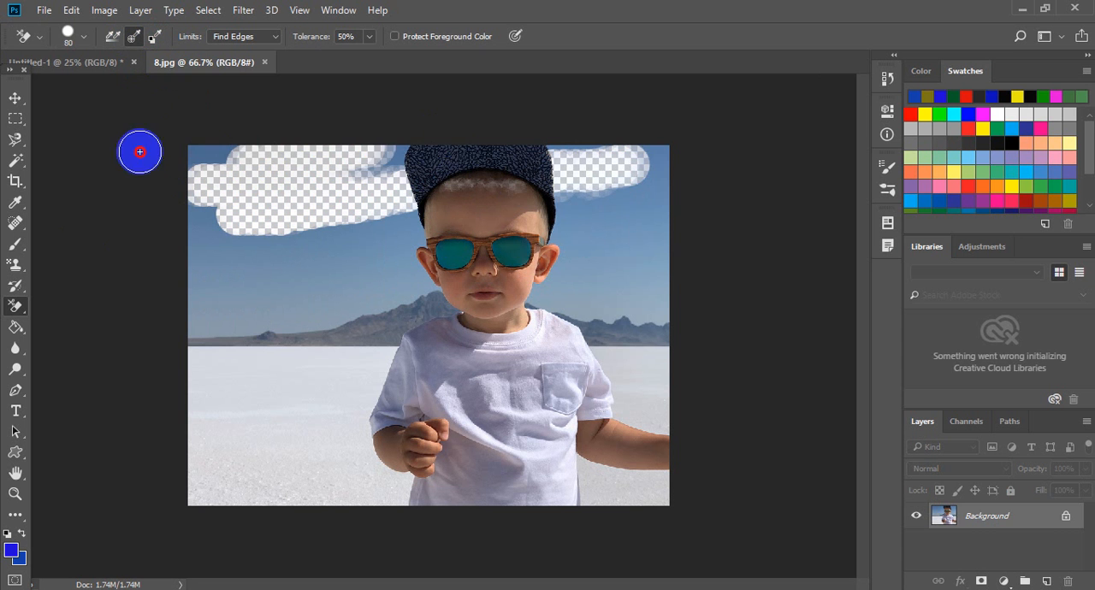
mouse_move(359, 166)
left_mouse_down()
mouse_move(396, 161)
mouse_move(650, 187)
mouse_move(551, 241)
mouse_move(590, 309)
mouse_move(685, 192)
mouse_move(594, 382)
mouse_move(673, 255)
mouse_move(624, 199)
mouse_move(570, 340)
mouse_move(580, 180)
mouse_move(561, 352)
mouse_move(482, 346)
mouse_move(401, 221)
mouse_move(167, 351)
mouse_move(403, 174)
mouse_move(450, 207)
mouse_move(287, 342)
mouse_move(301, 277)
mouse_move(244, 325)
mouse_move(305, 180)
mouse_move(222, 134)
mouse_move(221, 418)
mouse_move(342, 341)
mouse_move(414, 206)
mouse_move(426, 265)
mouse_move(362, 442)
mouse_move(288, 295)
mouse_move(298, 303)
mouse_move(340, 268)
mouse_move(350, 280)
mouse_move(216, 340)
mouse_move(237, 142)
mouse_move(232, 196)
left_mouse_up()
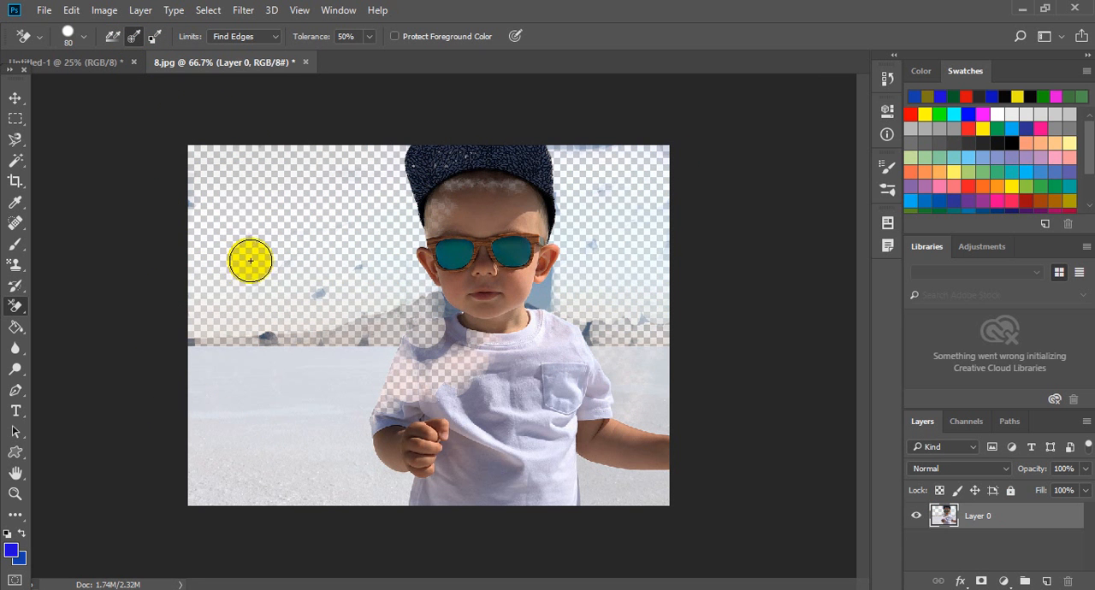
mouse_move(539, 294)
left_mouse_down()
mouse_move(581, 331)
mouse_move(677, 513)
mouse_move(679, 310)
mouse_move(638, 428)
mouse_move(641, 285)
left_mouse_up()
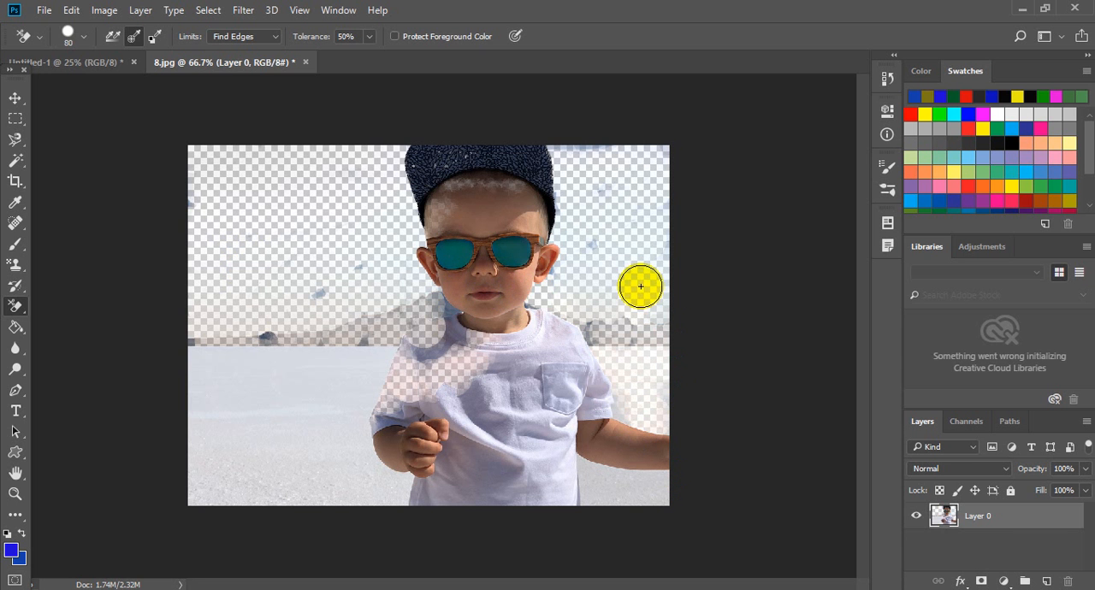
key("F12")
- Erase the sky around the boy with the Background Eraser sampling from the background swatch
left_click(156, 39)
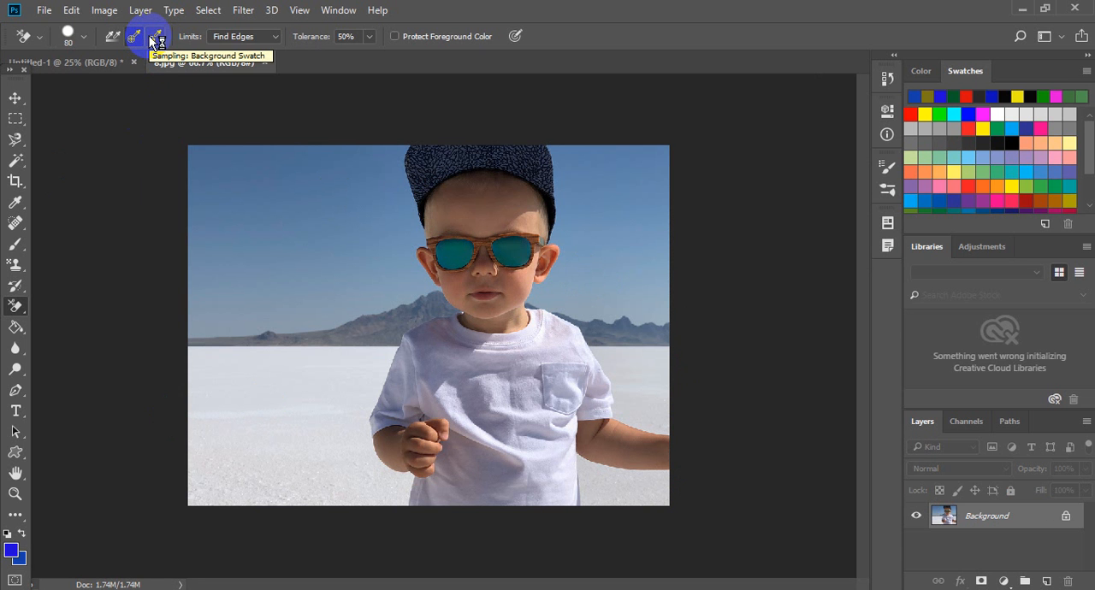
mouse_move(231, 161)
left_mouse_down()
mouse_move(270, 184)
mouse_move(334, 300)
mouse_move(390, 464)
mouse_move(332, 86)
mouse_move(430, 367)
mouse_move(380, 160)
mouse_move(357, 294)
mouse_move(315, 137)
mouse_move(347, 105)
mouse_move(291, 455)
mouse_move(258, 397)
mouse_move(280, 124)
mouse_move(222, 370)
mouse_move(246, 243)
mouse_move(231, 168)
mouse_move(215, 343)
mouse_move(211, 92)
mouse_move(208, 373)
mouse_move(226, 230)
mouse_move(175, 227)
mouse_move(177, 351)
mouse_move(200, 74)
mouse_move(344, 109)
mouse_move(374, 162)
mouse_move(420, 133)
mouse_move(392, 233)
mouse_move(428, 416)
mouse_move(382, 123)
mouse_move(382, 153)
left_mouse_up()
mouse_move(354, 212)
left_mouse_down()
mouse_move(203, 176)
mouse_move(556, 183)
mouse_move(307, 145)
mouse_move(494, 172)
mouse_move(608, 322)
mouse_move(540, 210)
mouse_move(635, 189)
mouse_move(645, 323)
mouse_move(690, 355)
mouse_move(652, 117)
mouse_move(688, 389)
mouse_move(588, 304)
mouse_move(574, 190)
mouse_move(563, 326)
mouse_move(620, 295)
mouse_move(659, 249)
mouse_move(639, 323)
left_mouse_up()
mouse_move(554, 293)
left_mouse_down()
mouse_move(665, 289)
mouse_move(617, 271)
mouse_move(563, 276)
mouse_move(561, 218)
left_mouse_up()
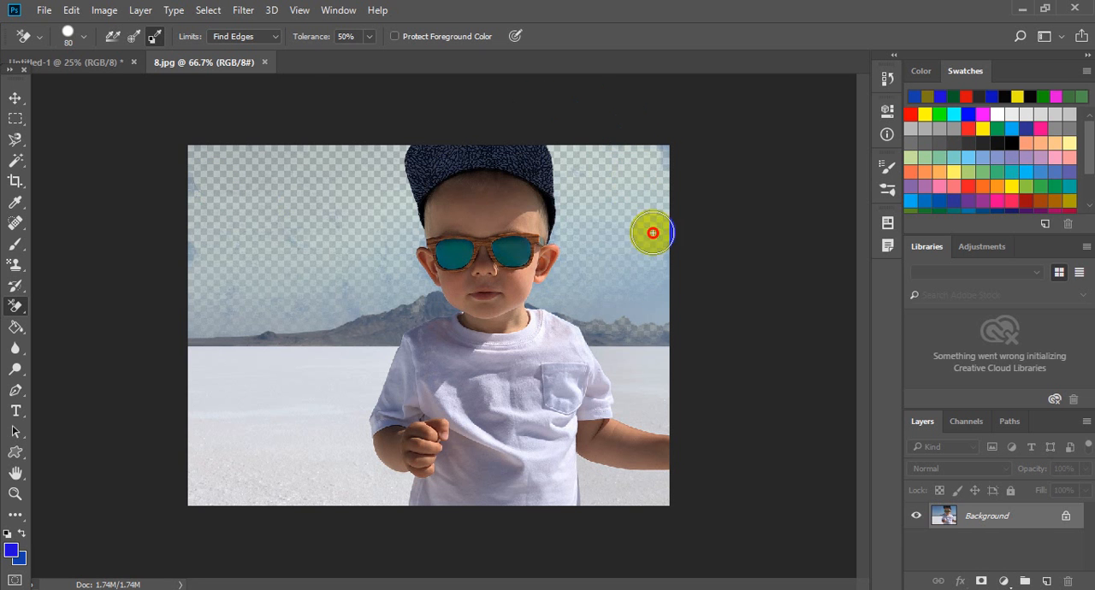
left_click_drag(597, 312, 684, 302)
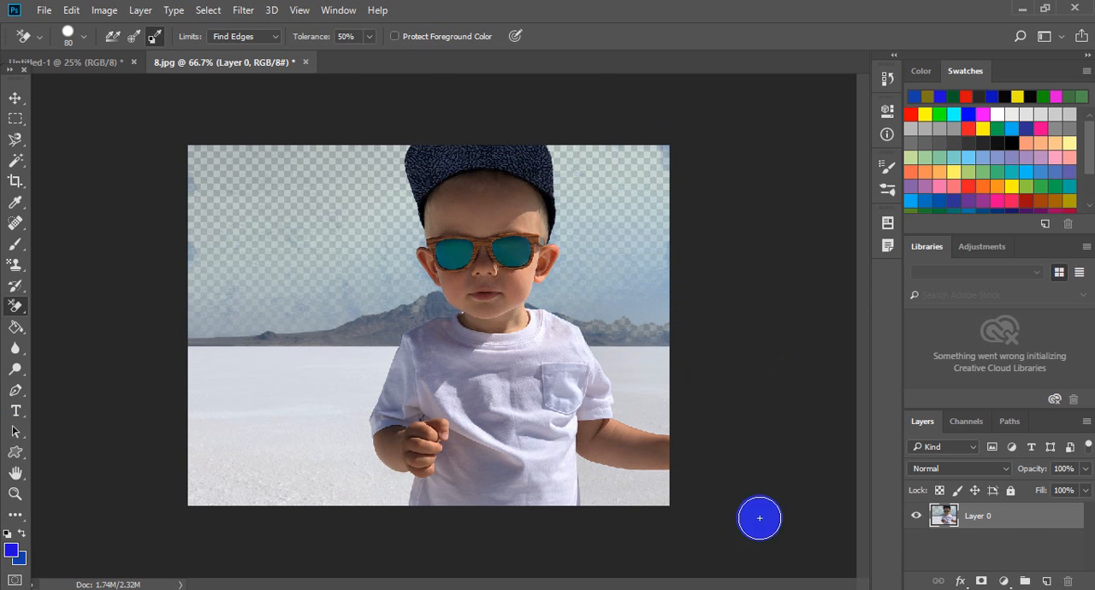
- Add an empty layer above the photo layer and set the foreground color to a darker blue
left_click(983, 580)
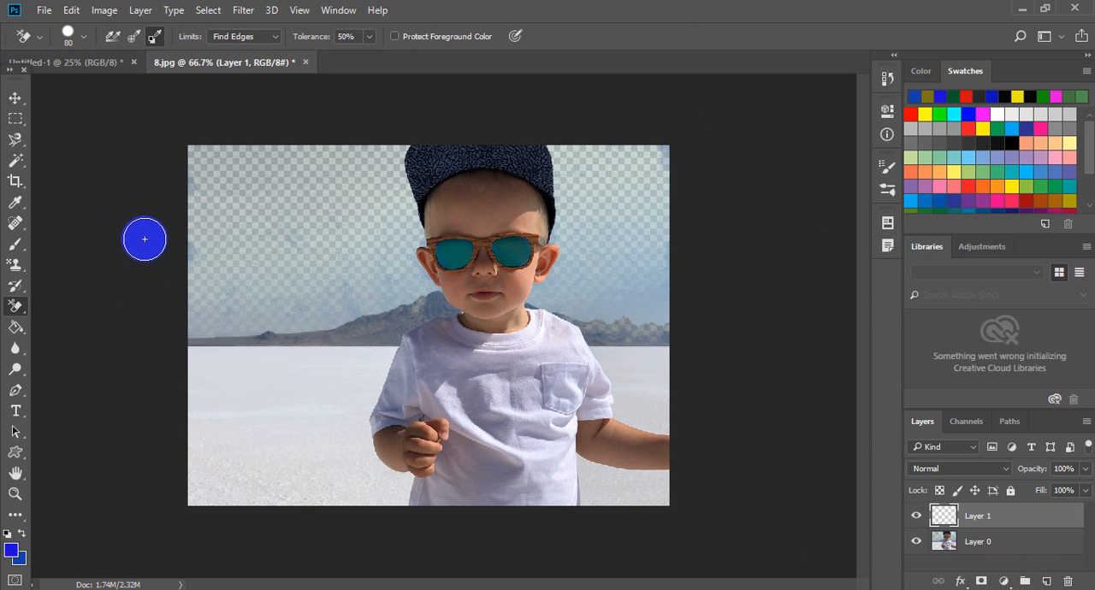
left_click(945, 517)
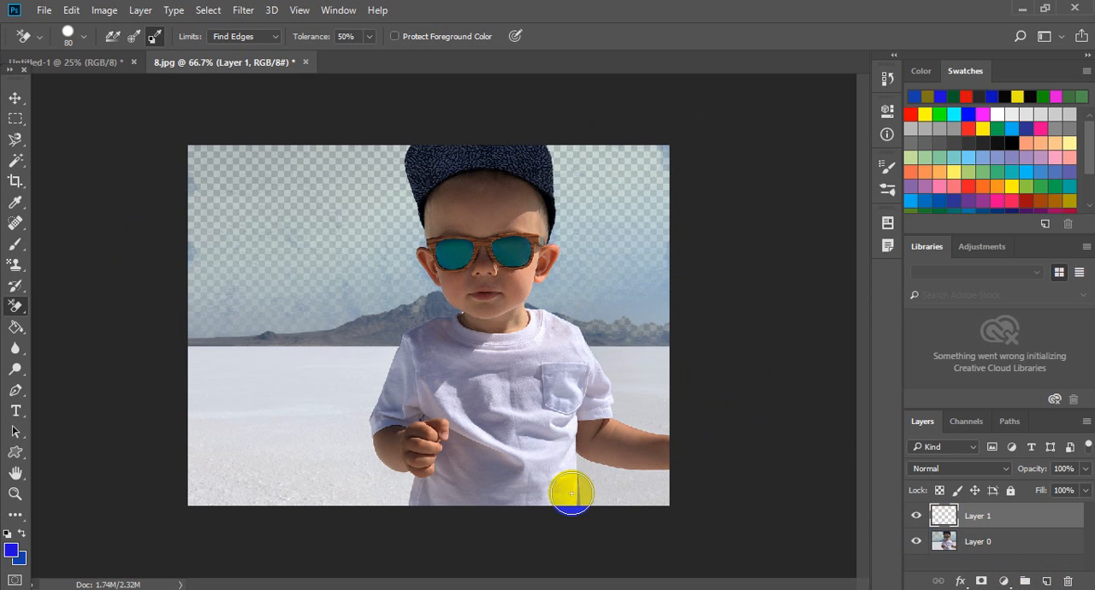
left_click(12, 550)
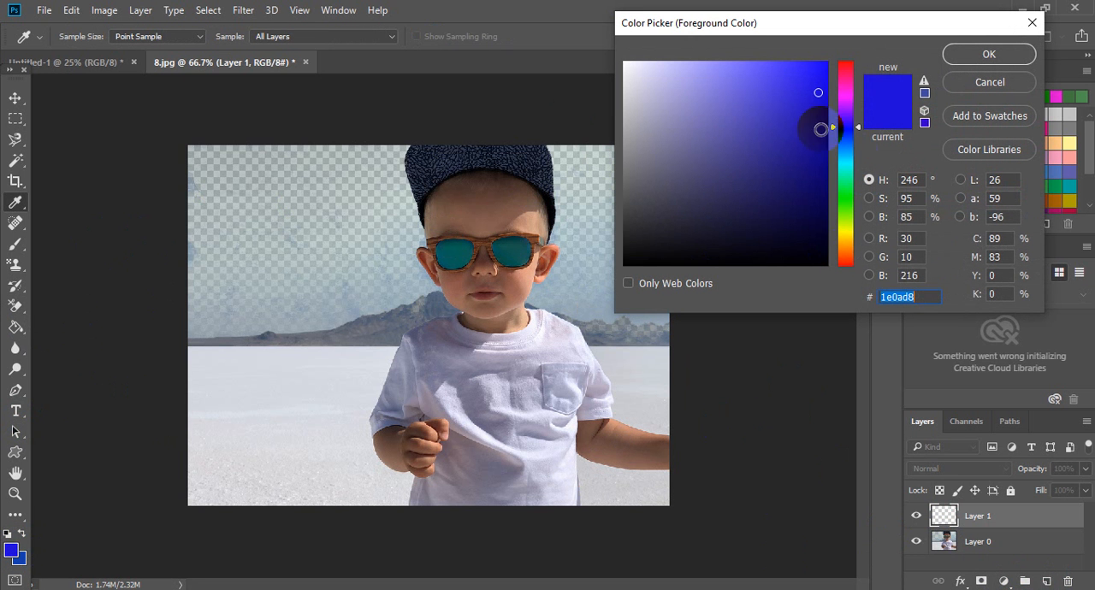
left_click(784, 112)
left_click(776, 164)
left_click(845, 147)
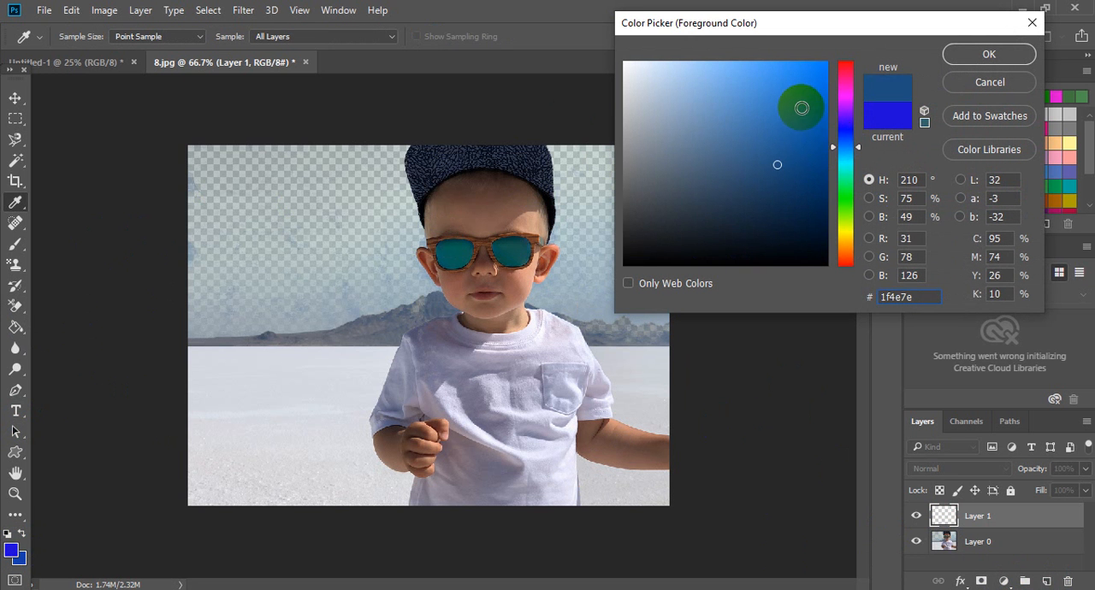
left_click(804, 161)
left_click(953, 61)
key("e")
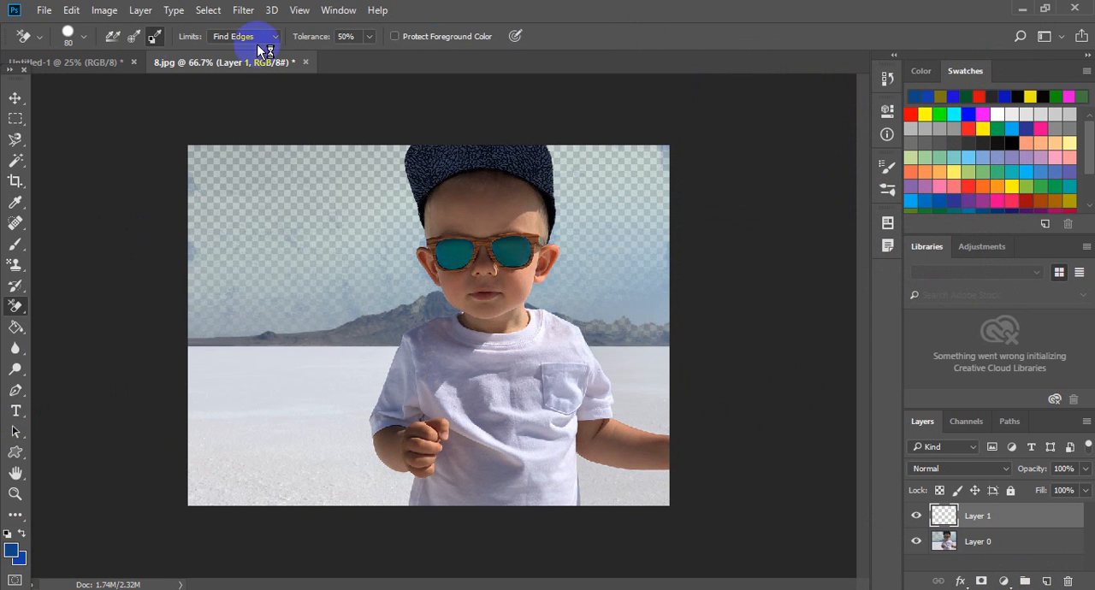
- Fill the new empty layer with the dark blue foreground color
left_click(71, 10)
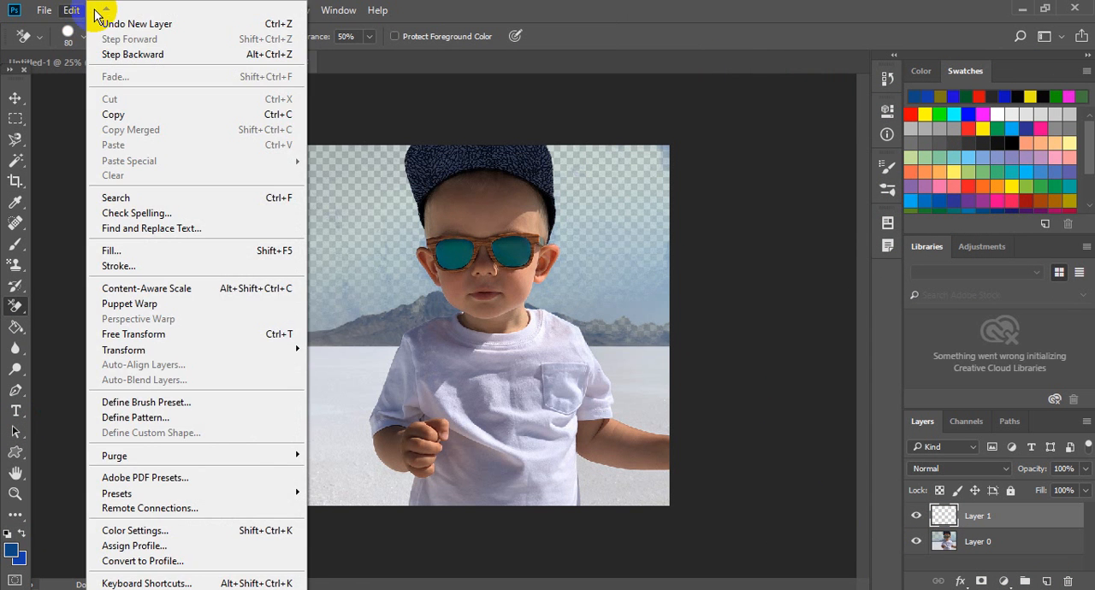
mouse_move(106, 10)
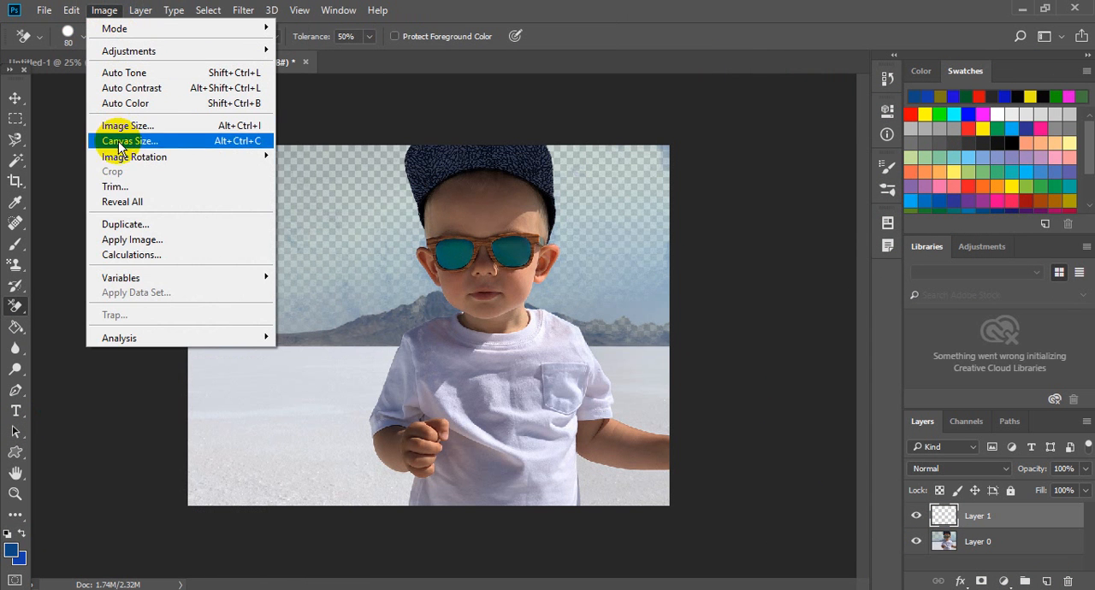
mouse_move(115, 159)
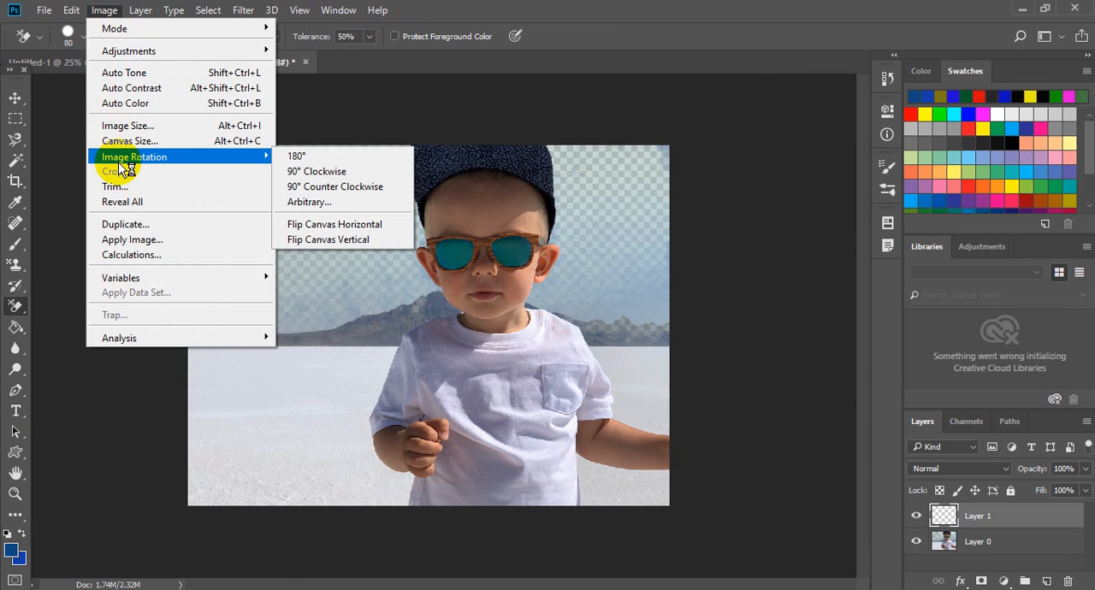
mouse_move(72, 11)
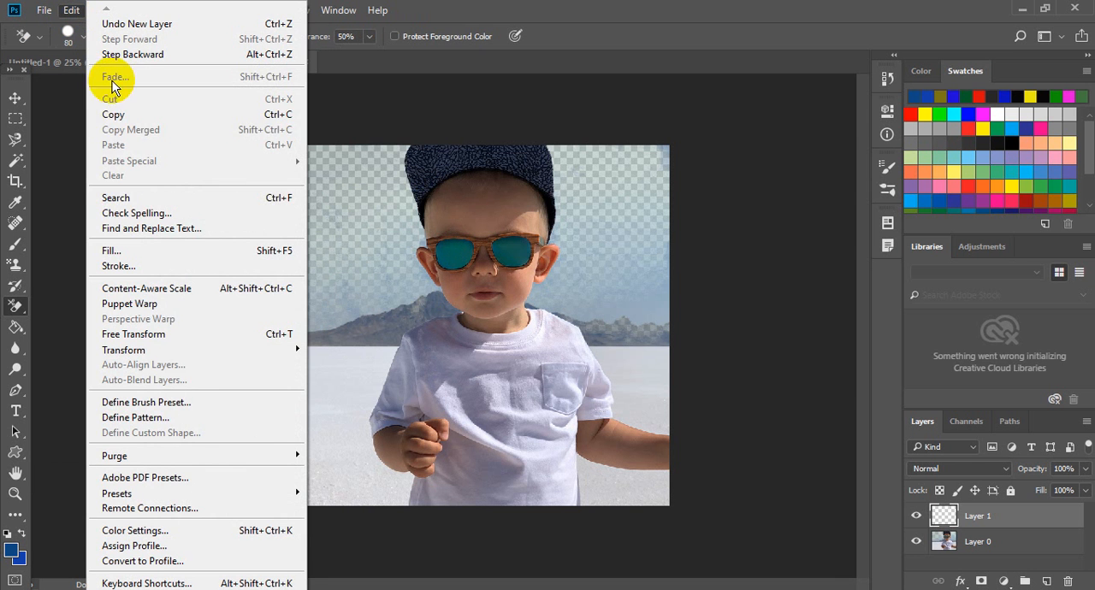
left_click(123, 241)
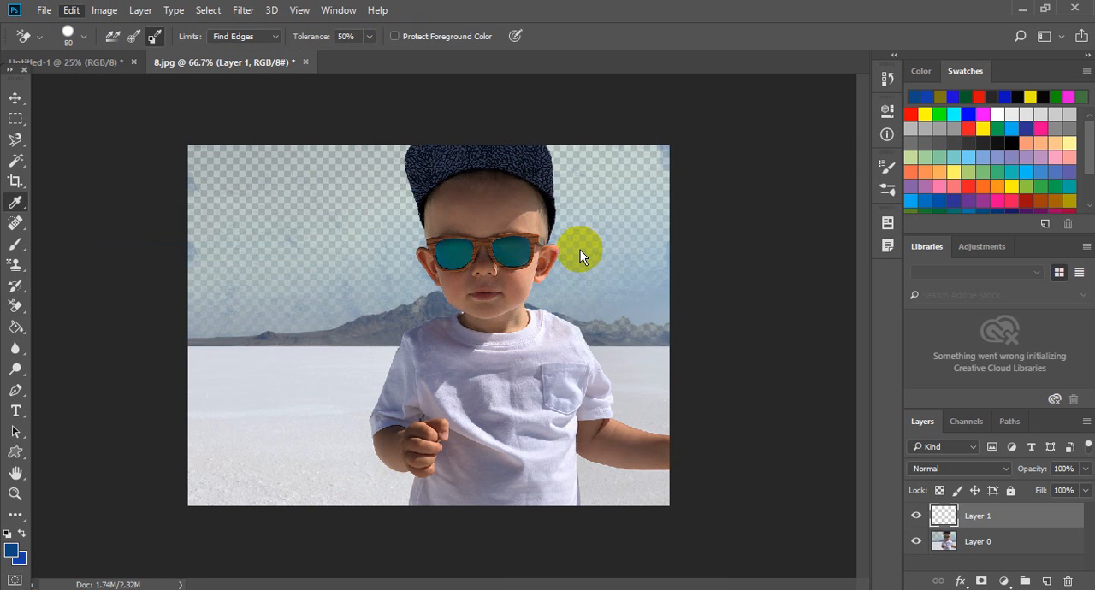
left_click(658, 164)
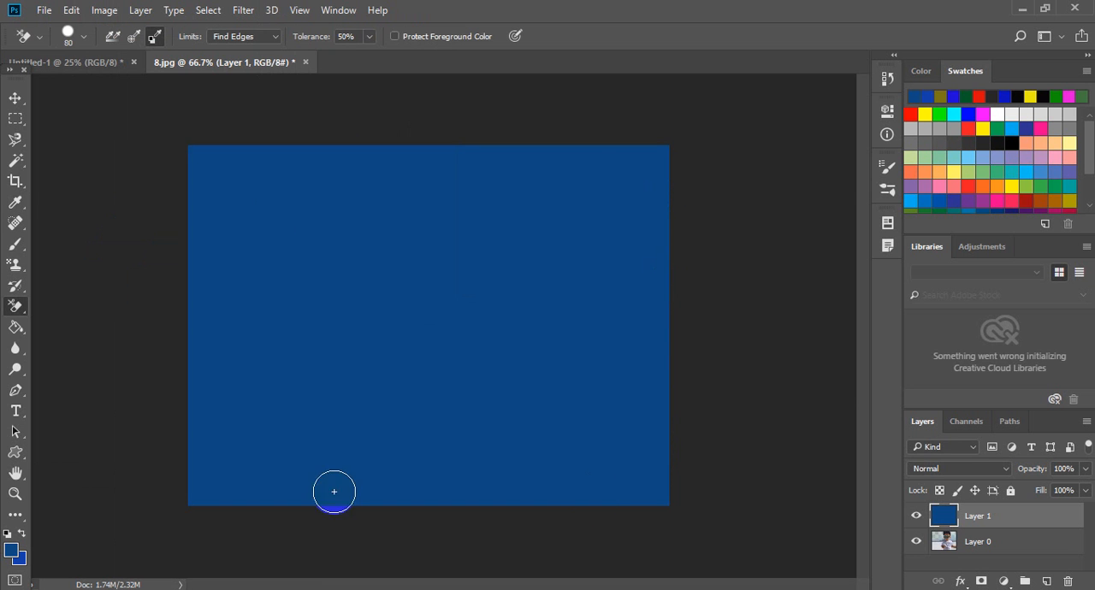
- Try placing the blue layer behind the photo and shifting the photo slightly downward, and revert the file
left_click(15, 98)
left_click_drag(945, 516, 958, 571)
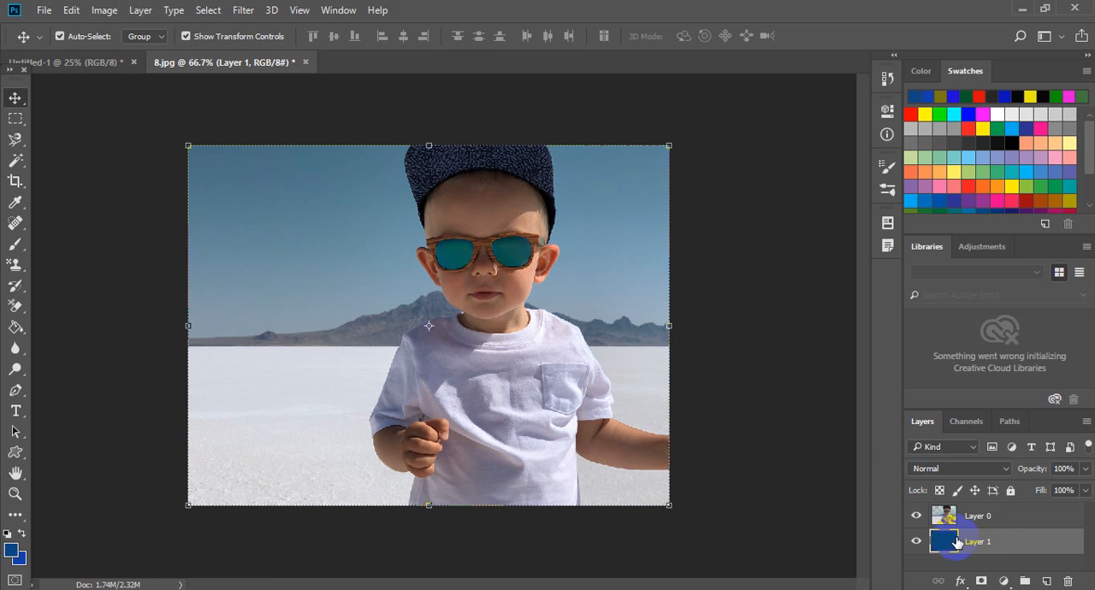
mouse_move(342, 251)
left_mouse_down()
mouse_move(338, 352)
mouse_move(340, 249)
mouse_move(339, 268)
left_mouse_up()
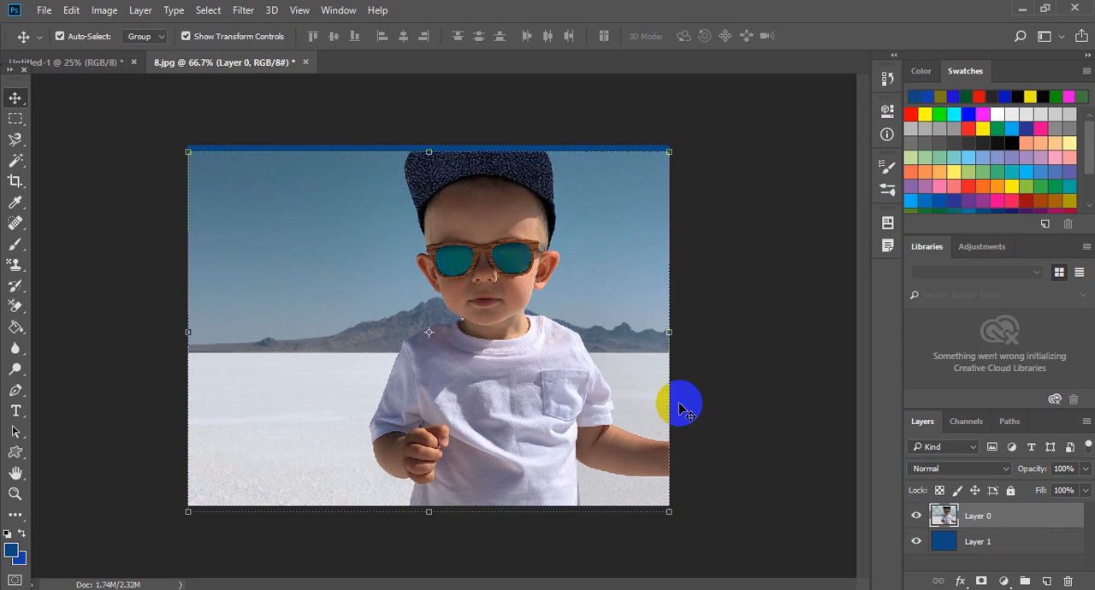
left_click(956, 520, "ctrl")
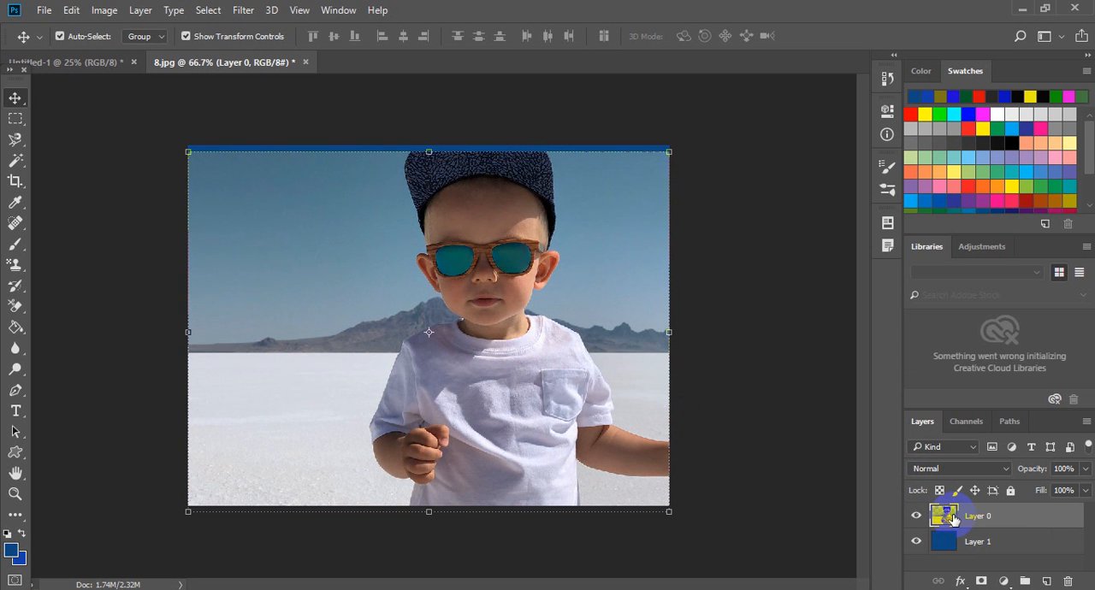
key("F12")
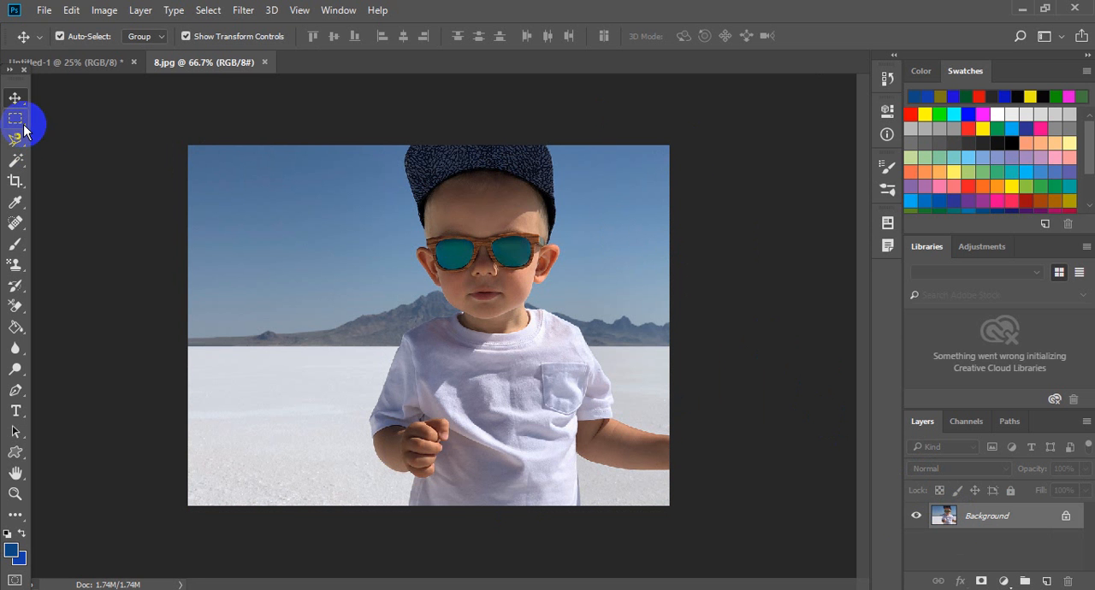
- Open the photo of the boy in a checked shirt from the Boys pictures folder
left_click(45, 10)
left_click(60, 44)
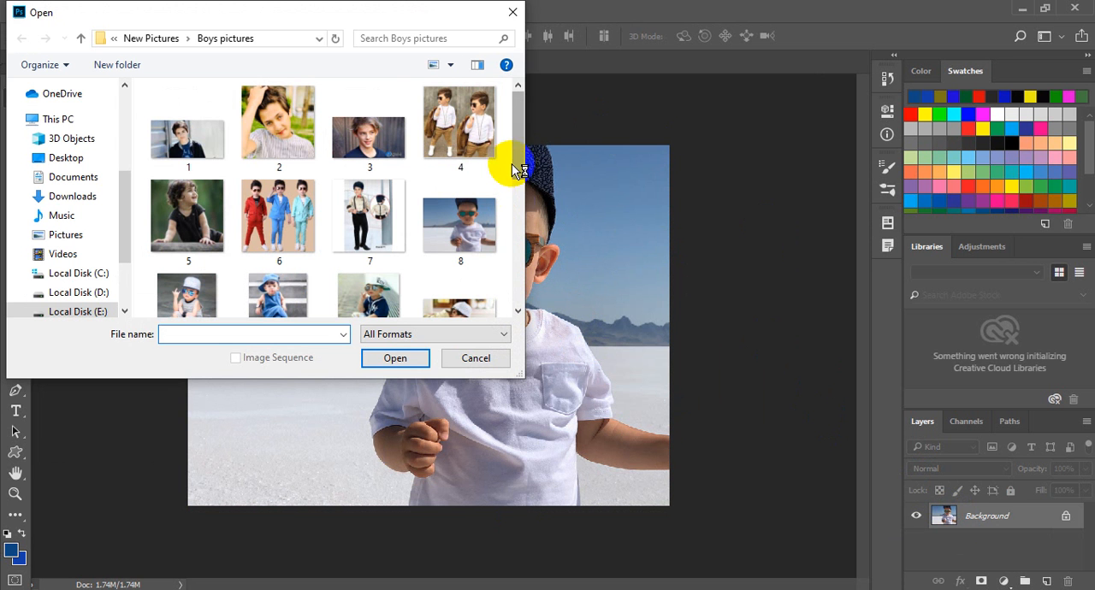
left_click_drag(517, 147, 518, 219)
double_click(362, 214)
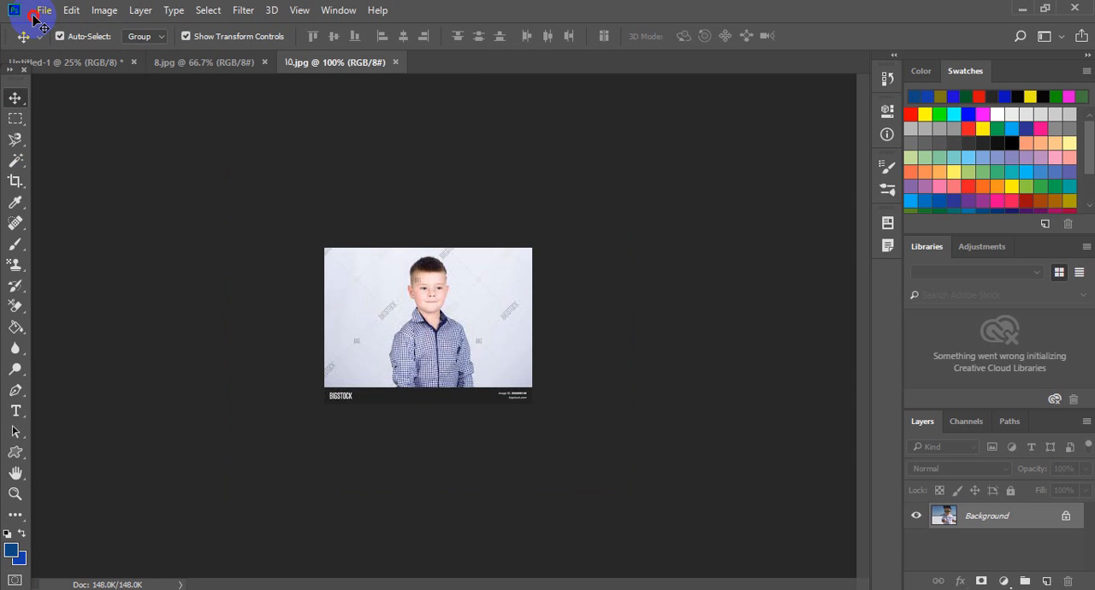
- Open 17.jpg from the Boys pictures folder and view it at 200%
left_click(34, 17)
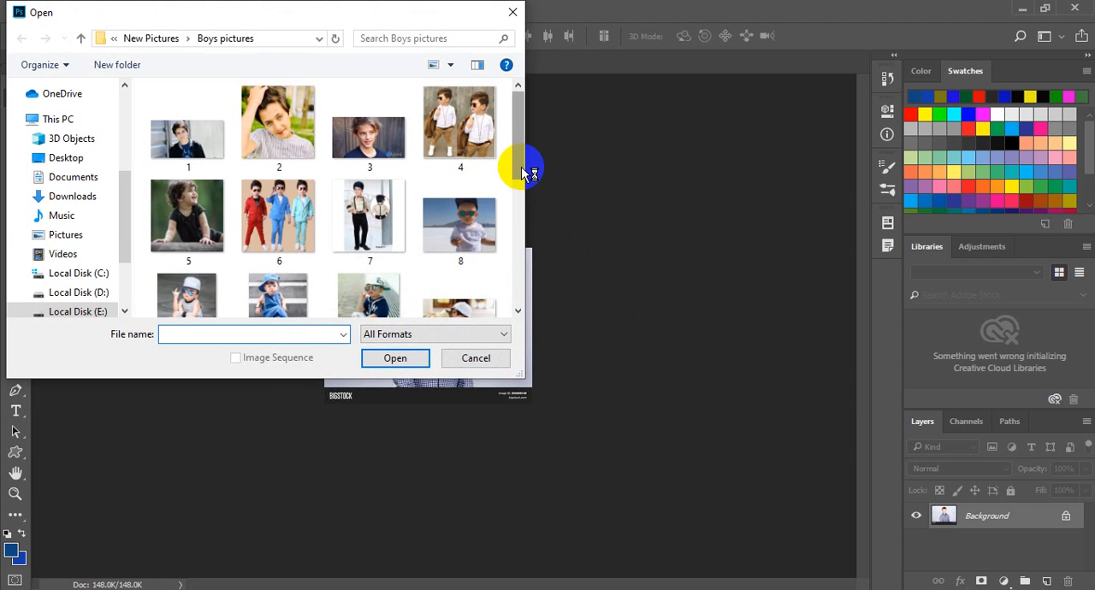
left_click_drag(521, 167, 516, 286)
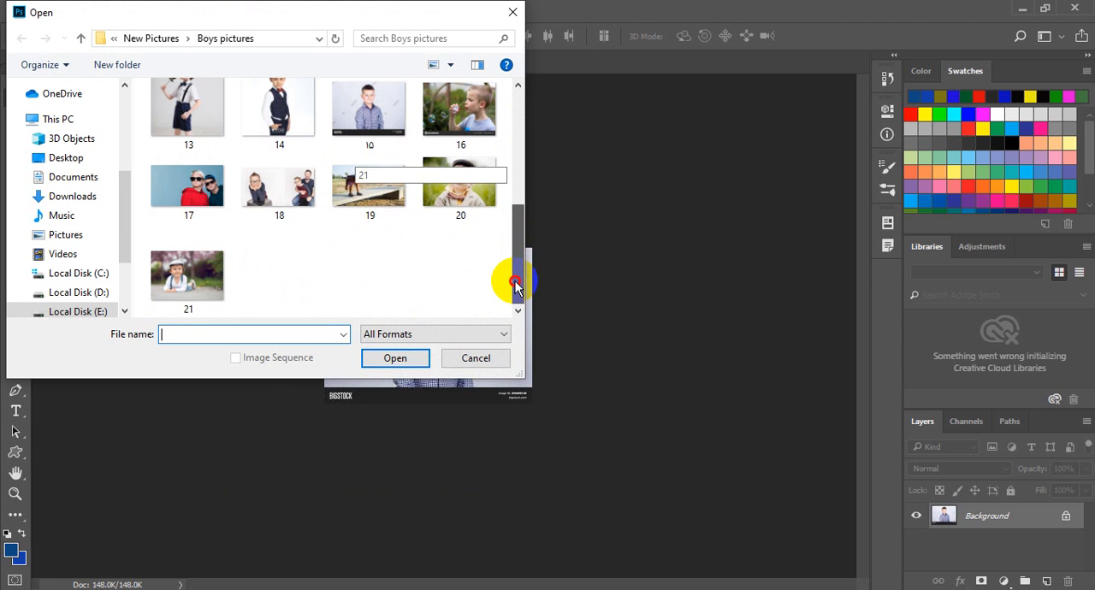
left_click(182, 190)
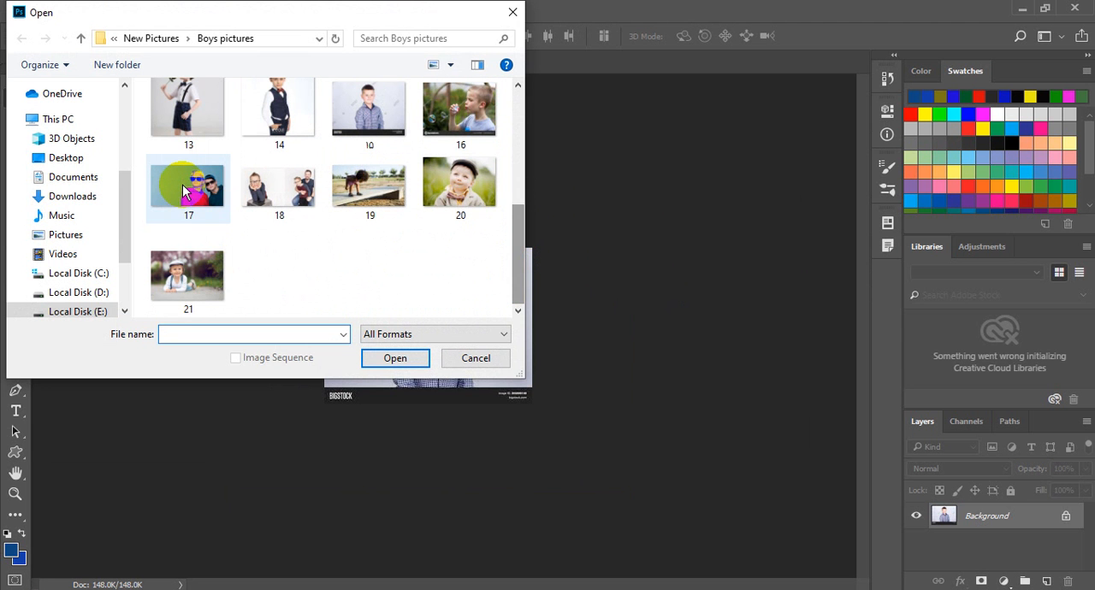
double_click(183, 189)
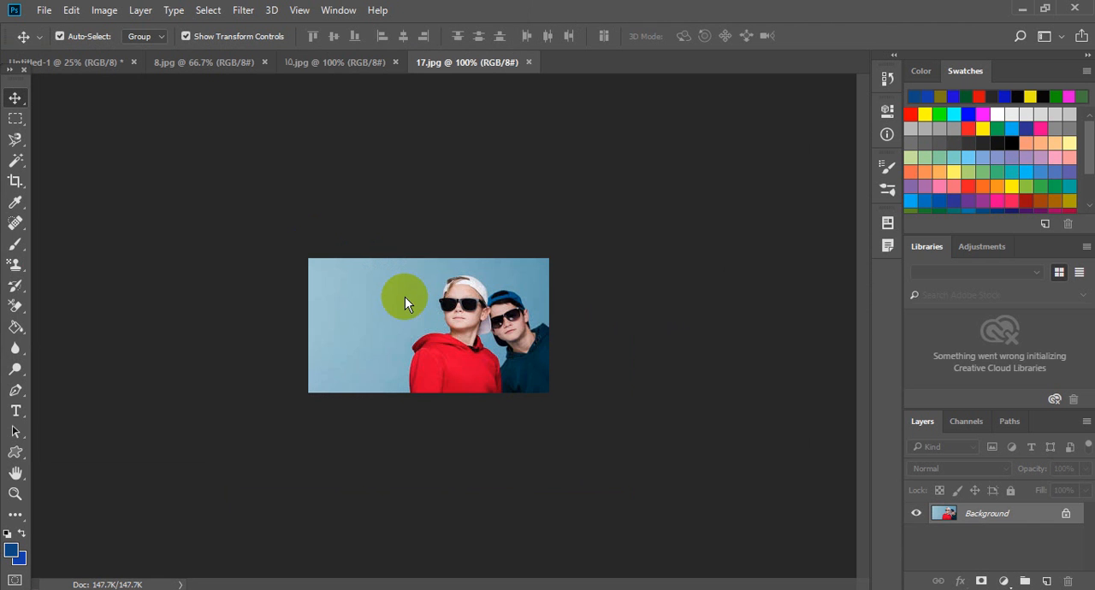
key("ctrl+plus")
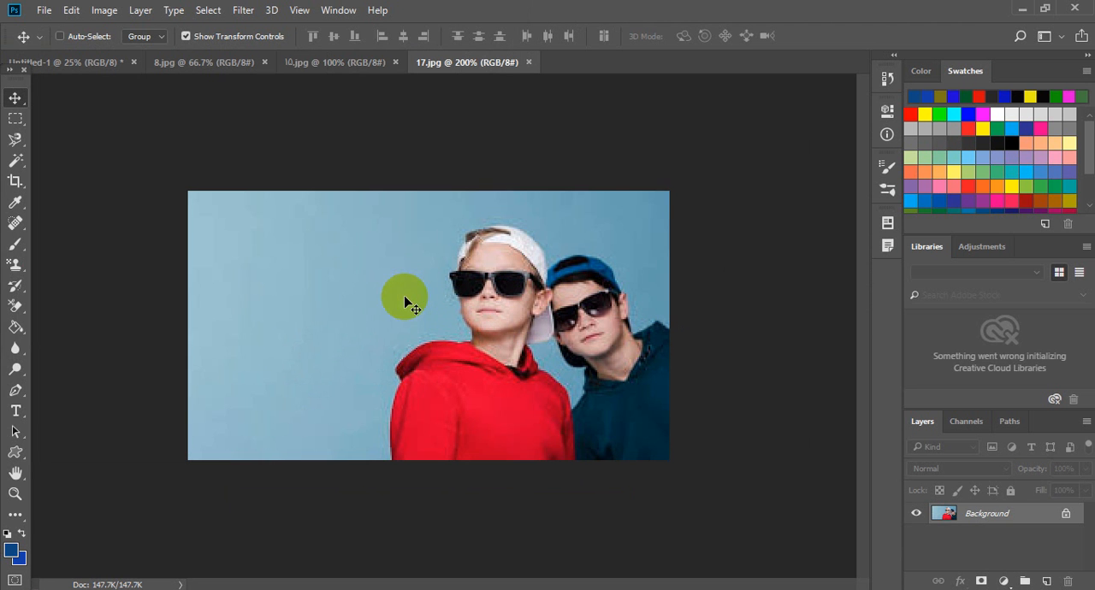
- Try erasing the blue backdrop with the Background Eraser, switching from background swatch to continuous sampling, and revert the file
left_click(25, 286)
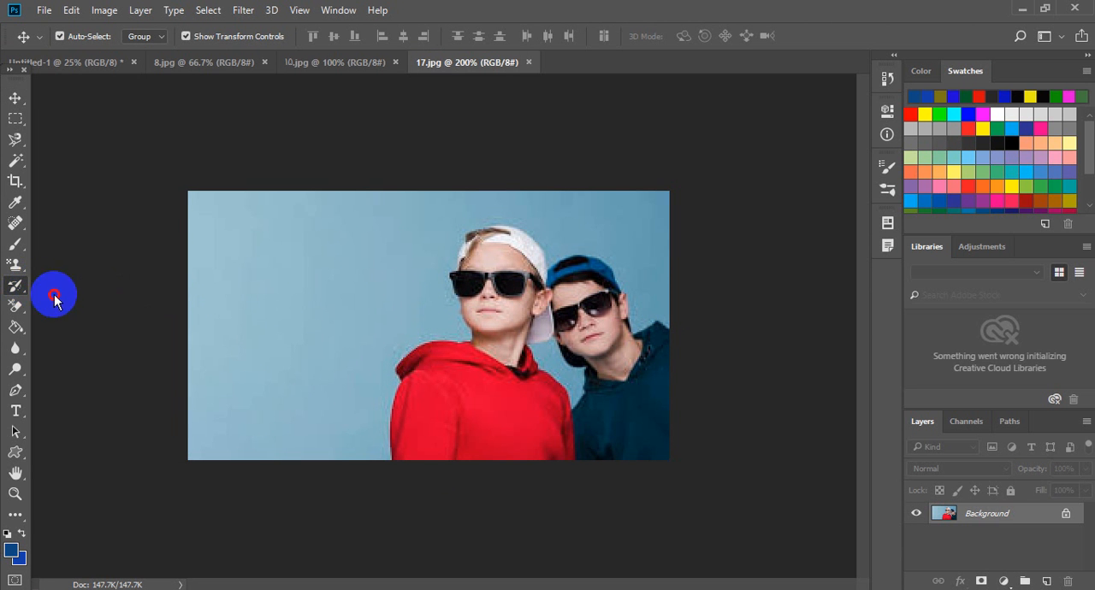
left_click(21, 313)
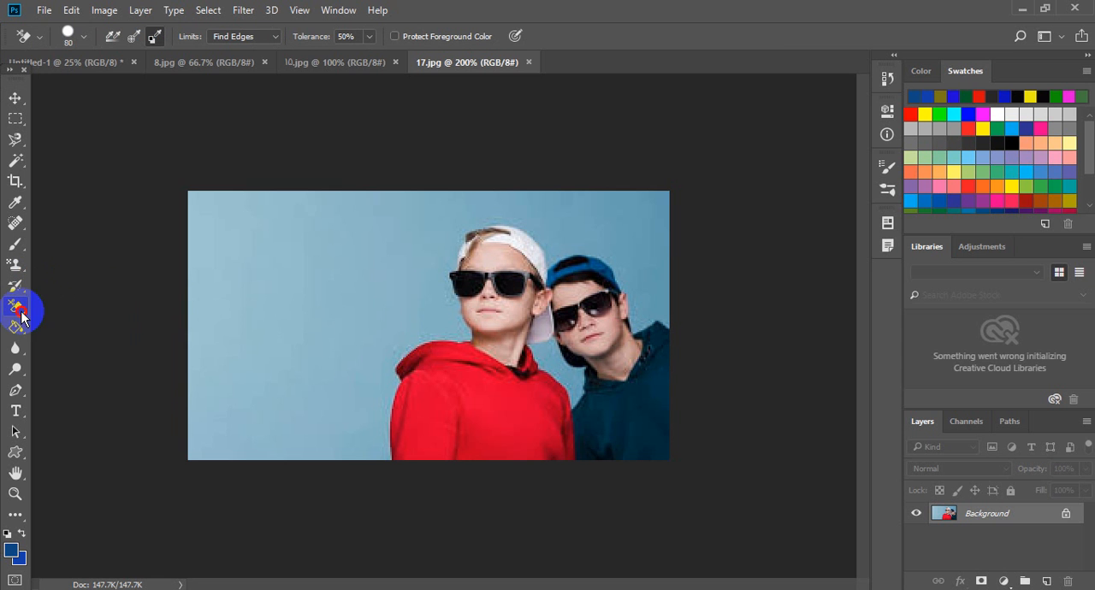
left_click_drag(20, 313, 86, 322)
left_click(107, 321)
mouse_move(243, 281)
left_mouse_down()
mouse_move(242, 359)
mouse_move(341, 265)
mouse_move(319, 254)
mouse_move(295, 300)
mouse_move(366, 214)
mouse_move(374, 171)
mouse_move(296, 296)
mouse_move(310, 228)
left_mouse_up()
left_click(112, 35)
mouse_move(257, 199)
left_mouse_down()
mouse_move(261, 374)
mouse_move(347, 257)
mouse_move(413, 206)
left_mouse_up()
mouse_move(325, 364)
left_mouse_down()
mouse_move(309, 239)
mouse_move(145, 263)
mouse_move(171, 294)
left_mouse_up()
mouse_move(432, 397)
left_mouse_down()
mouse_move(531, 347)
mouse_move(305, 451)
mouse_move(600, 298)
left_mouse_up()
key("F12")
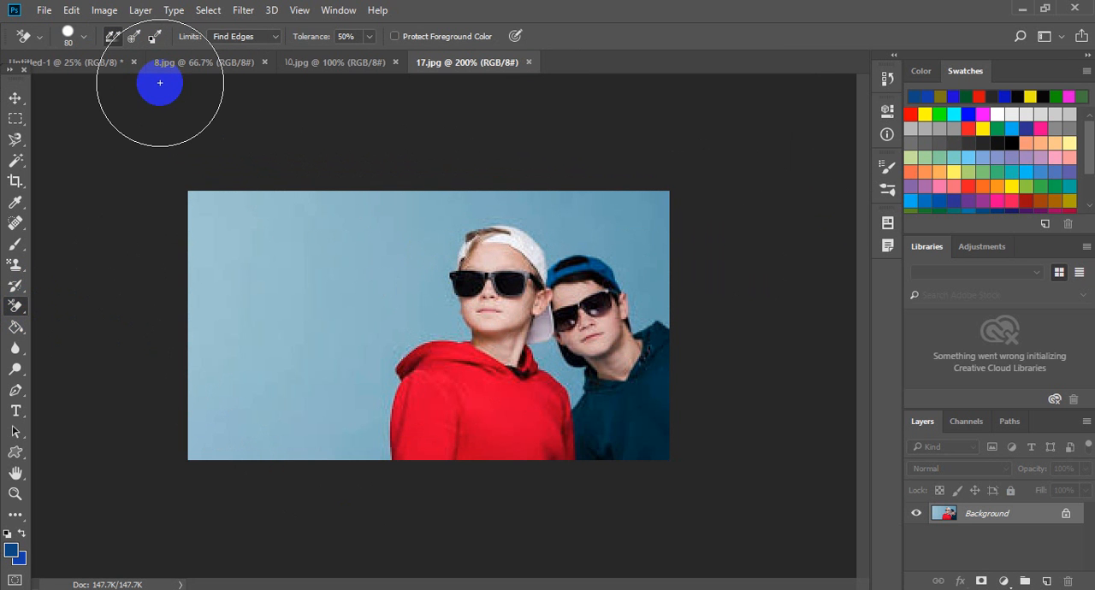
- Erase the blue backdrop around the two boys with the Background Eraser at size 50, sampling once
key("bracketleft")
key("bracketleft")
key("bracketleft")
key("bracketleft")
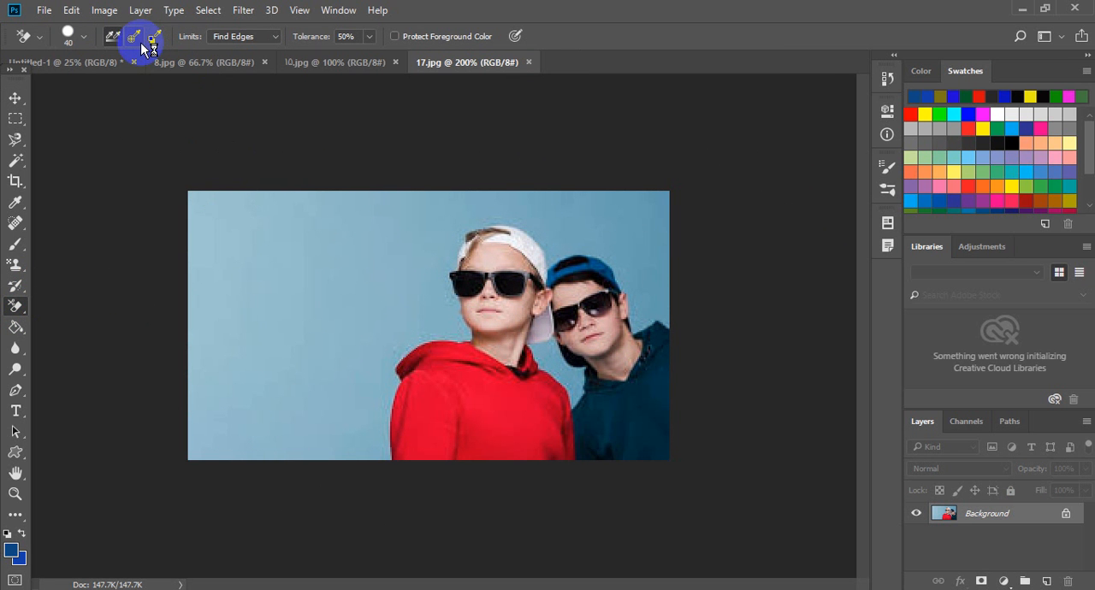
left_click(139, 42)
mouse_move(368, 225)
left_mouse_down()
mouse_move(283, 311)
mouse_move(127, 407)
mouse_move(157, 284)
mouse_move(192, 213)
mouse_move(234, 251)
mouse_move(142, 420)
mouse_move(591, 271)
mouse_move(766, 227)
mouse_move(660, 279)
mouse_move(819, 302)
mouse_move(302, 379)
mouse_move(421, 212)
mouse_move(490, 246)
mouse_move(443, 303)
mouse_move(555, 266)
mouse_move(310, 330)
mouse_move(491, 261)
mouse_move(394, 416)
mouse_move(203, 189)
mouse_move(175, 278)
mouse_move(265, 284)
mouse_move(491, 202)
mouse_move(643, 203)
mouse_move(583, 240)
mouse_move(575, 273)
mouse_move(277, 234)
mouse_move(458, 307)
mouse_move(203, 283)
mouse_move(264, 236)
mouse_move(379, 350)
mouse_move(284, 407)
mouse_move(288, 430)
mouse_move(577, 380)
mouse_move(577, 399)
mouse_move(384, 405)
mouse_move(355, 369)
mouse_move(398, 346)
left_mouse_up()
left_click(271, 157)
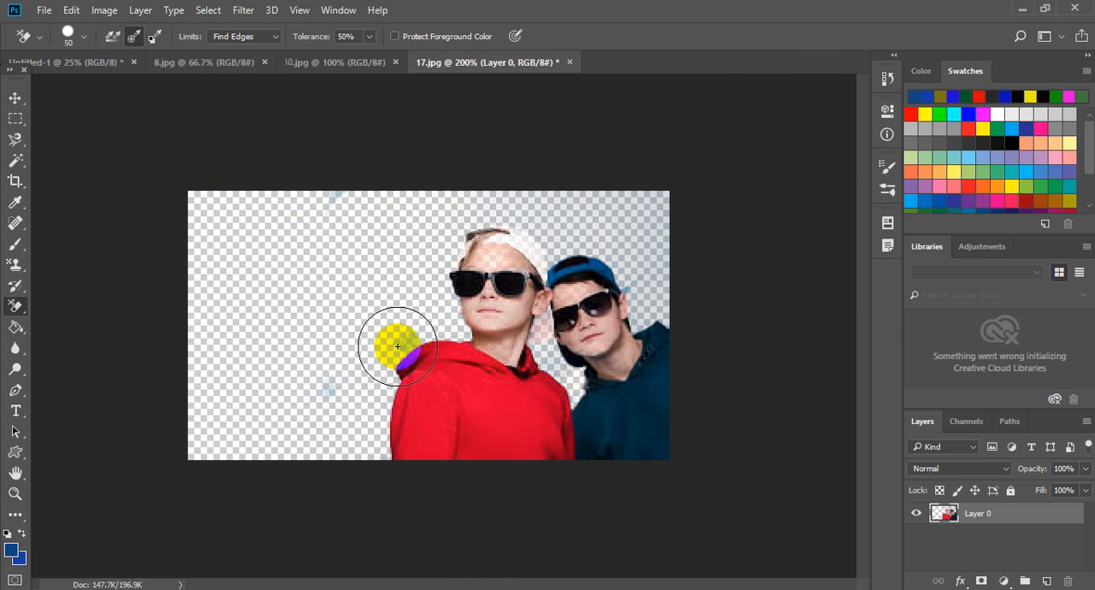
left_click(318, 386)
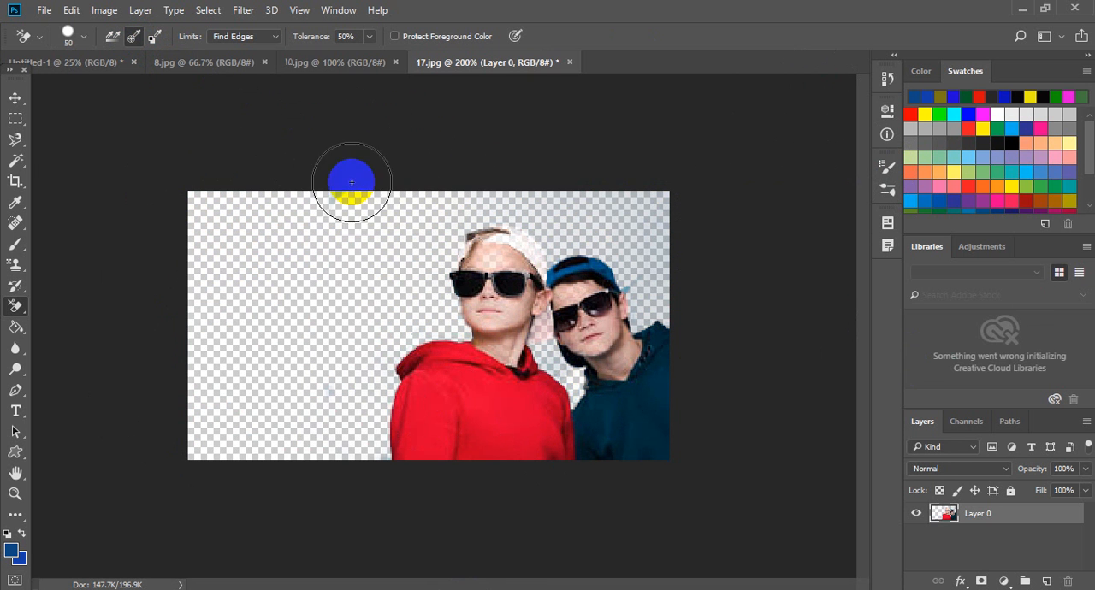
- Lock the transparent pixels of the erased photo layer and add an empty layer above it
left_click(14, 97)
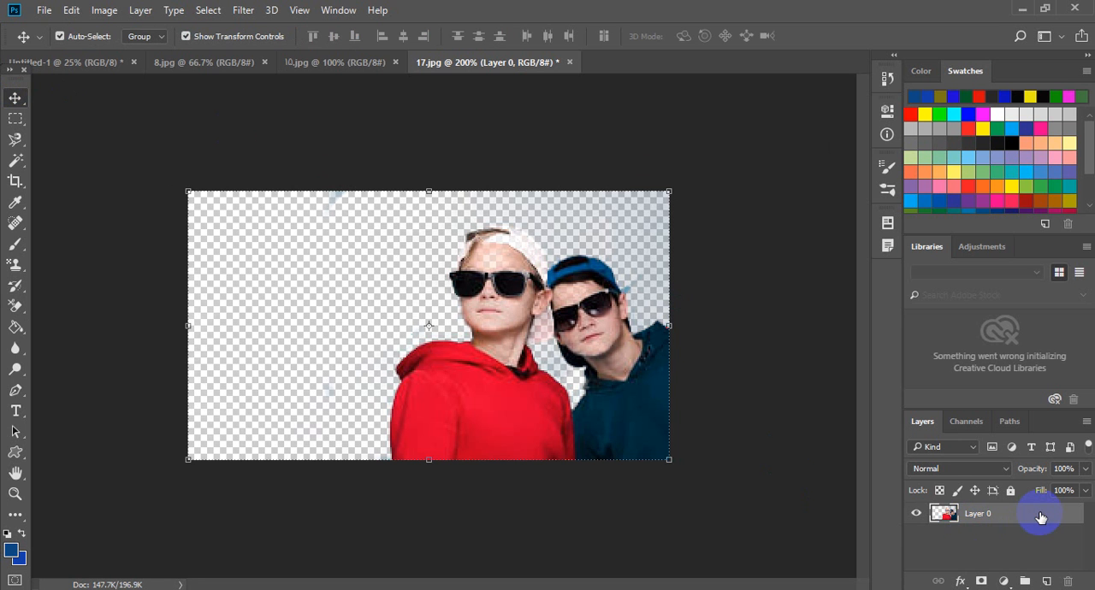
left_click(939, 491)
left_click(1046, 581)
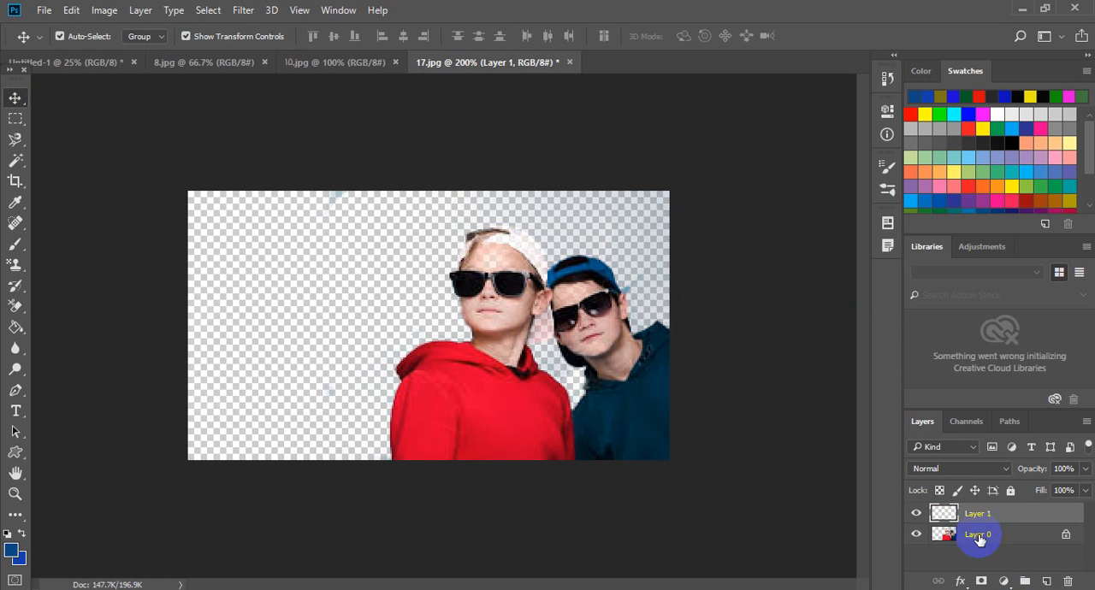
- Fill the empty layer with the blue foreground color at 100% opacity and place it behind the photo layer
left_click(77, 16)
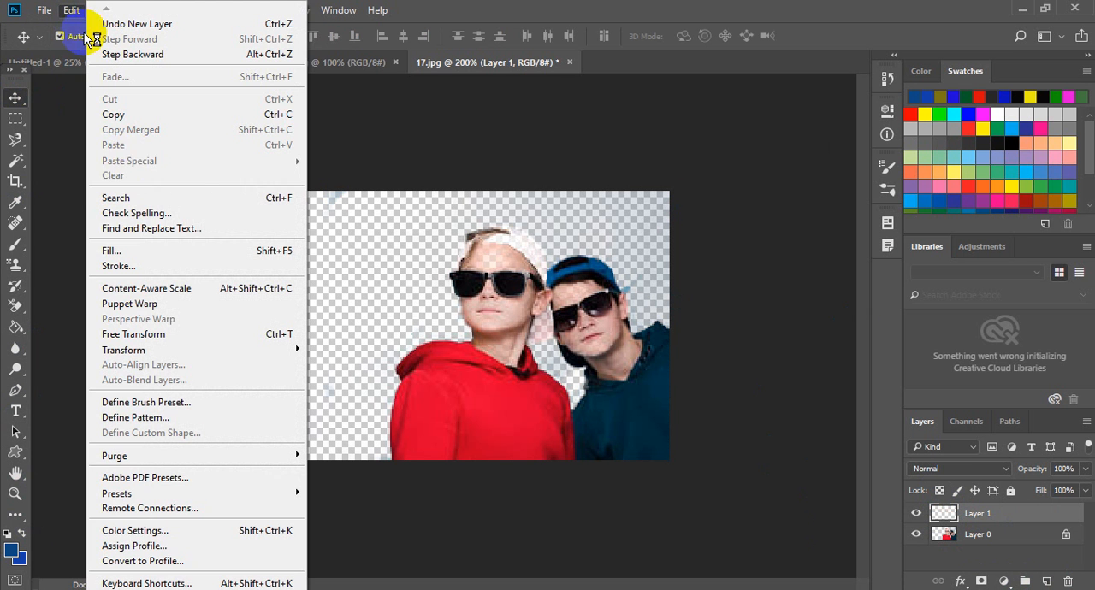
left_click(141, 250)
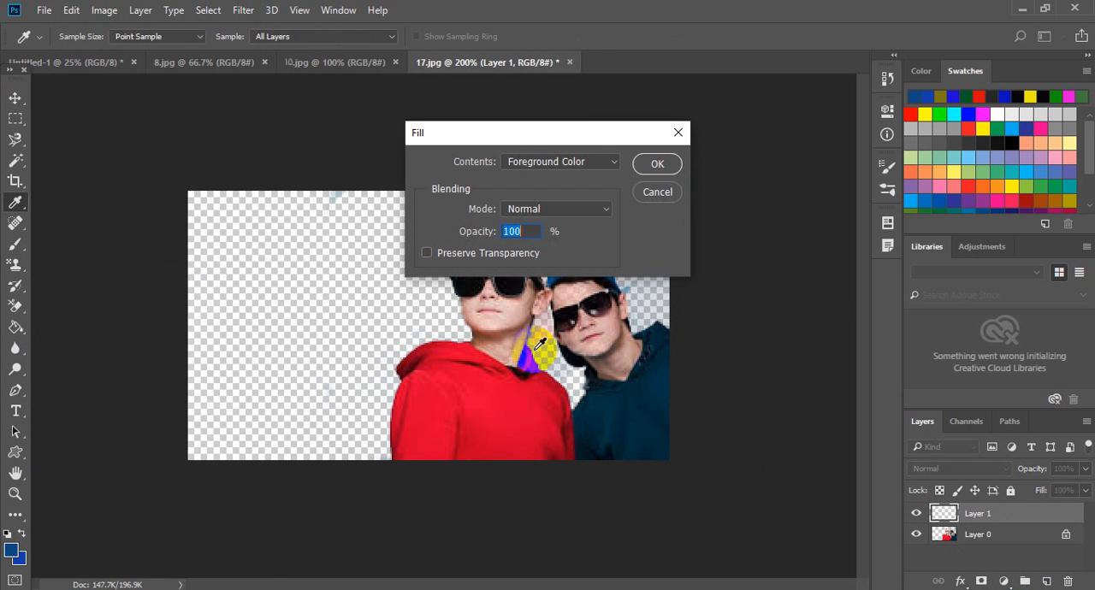
left_click(657, 164)
key("v")
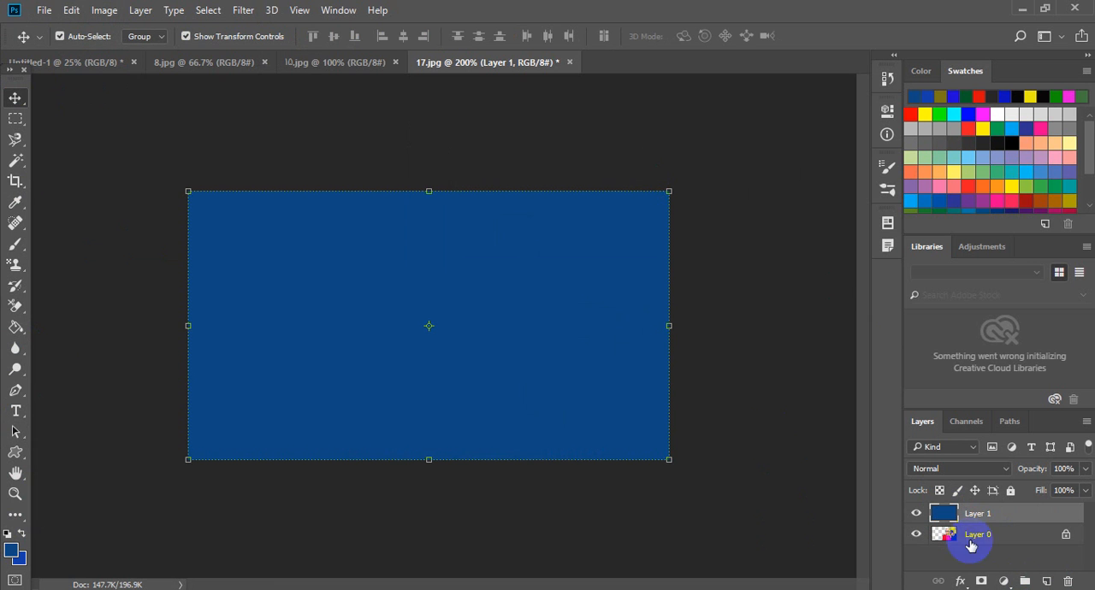
left_click_drag(974, 545, 975, 515)
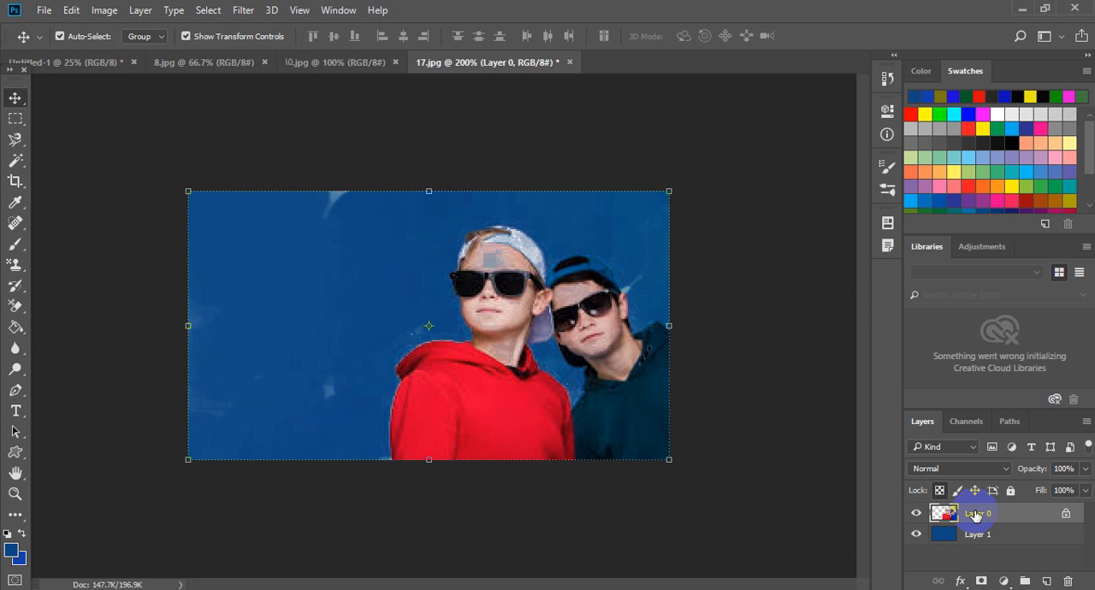
- Try scaling and rotating the photo layer over the blue fill, cancel the transform, and revert the file
left_click_drag(188, 192, 213, 215)
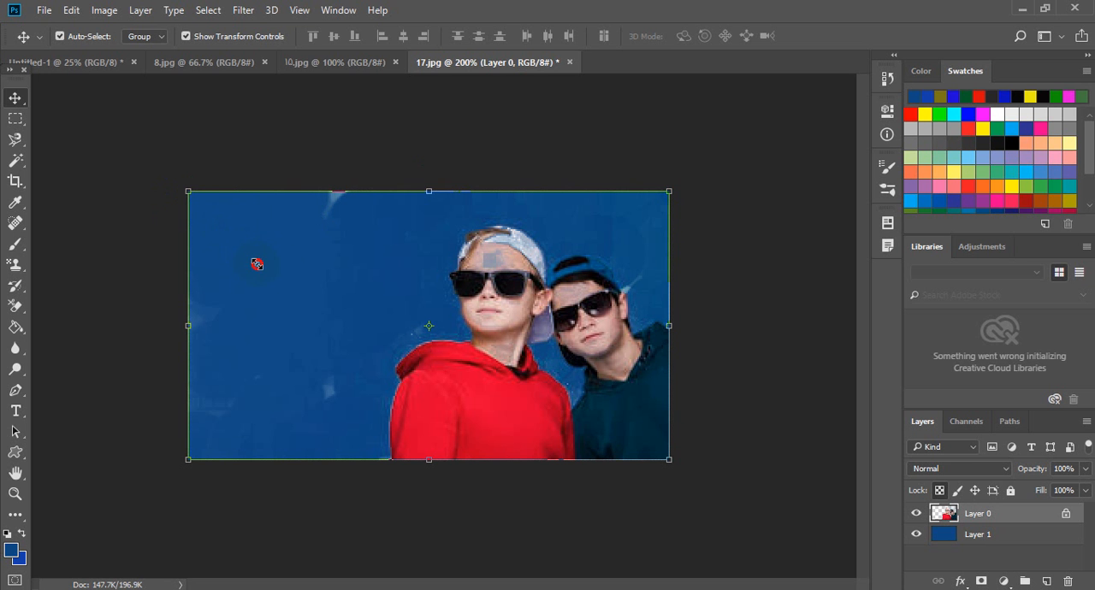
left_click_drag(257, 264, 257, 265)
left_click_drag(765, 124, 764, 124)
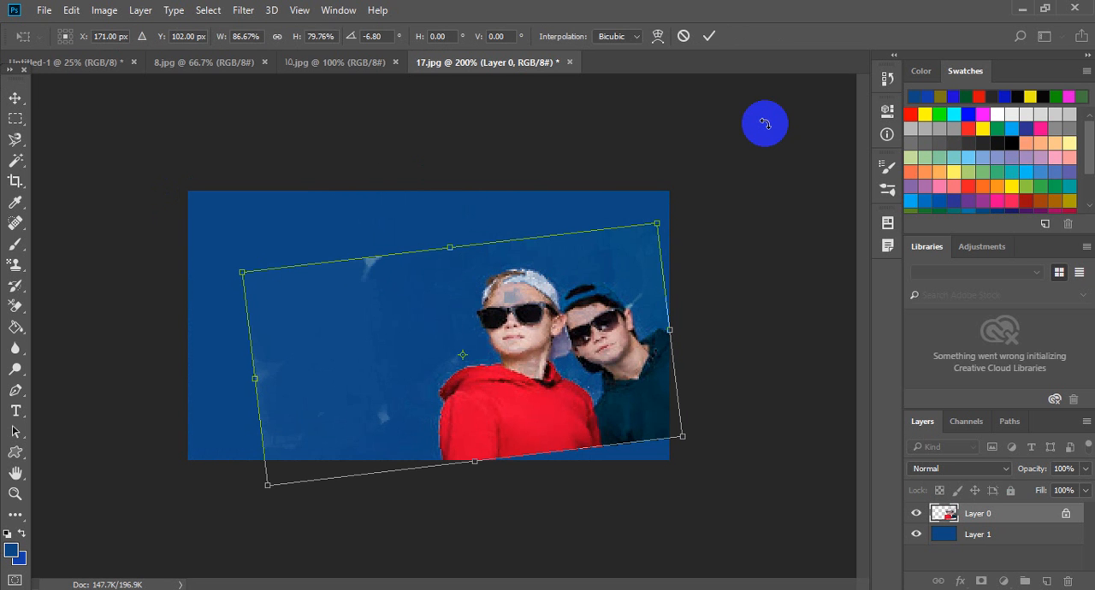
key("ctrl+z")
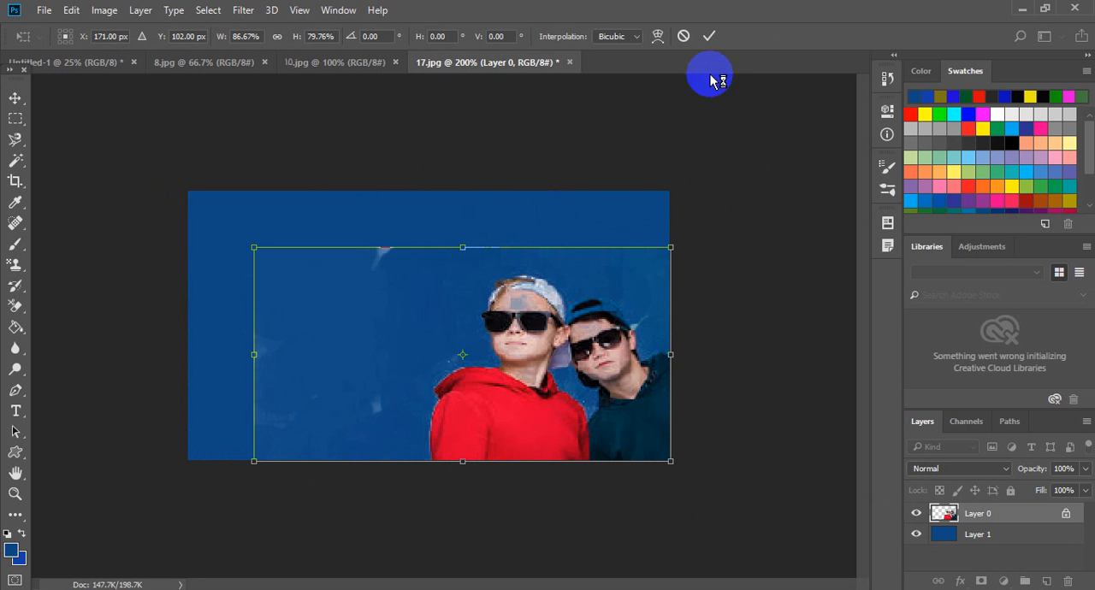
left_click(689, 38)
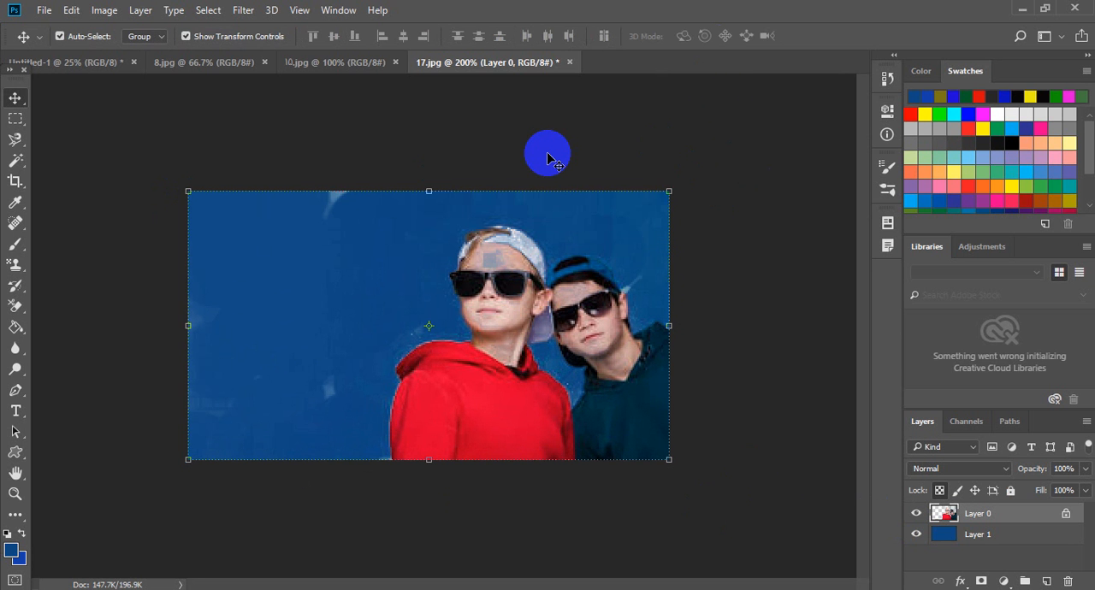
key("F12")
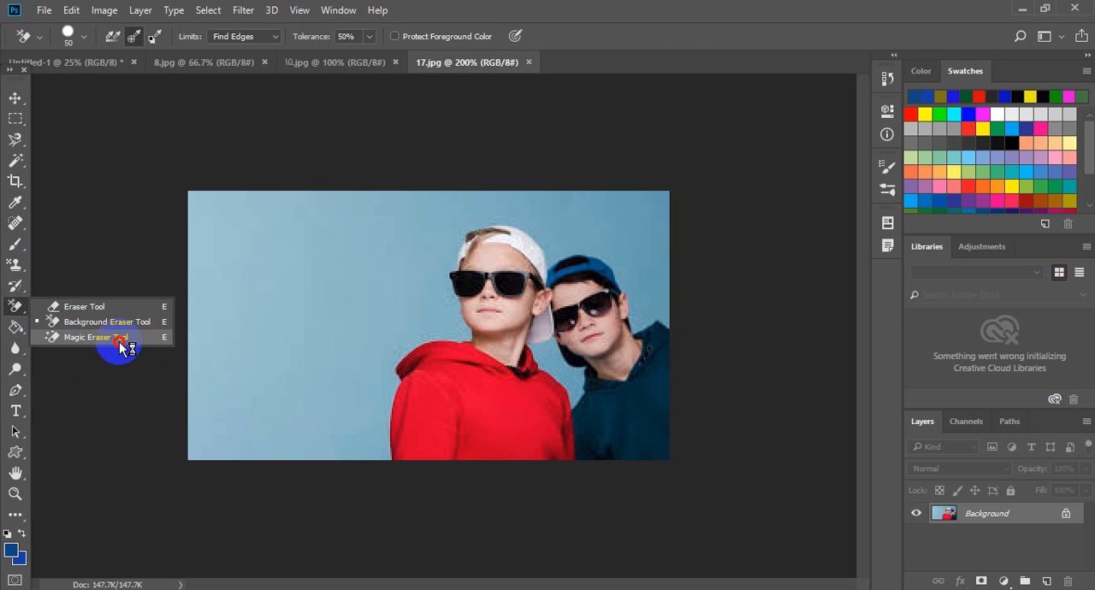
- Erase the blue backdrop around and between the two boys with the Magic Eraser at tolerance 32
left_click(119, 341)
left_click(267, 293)
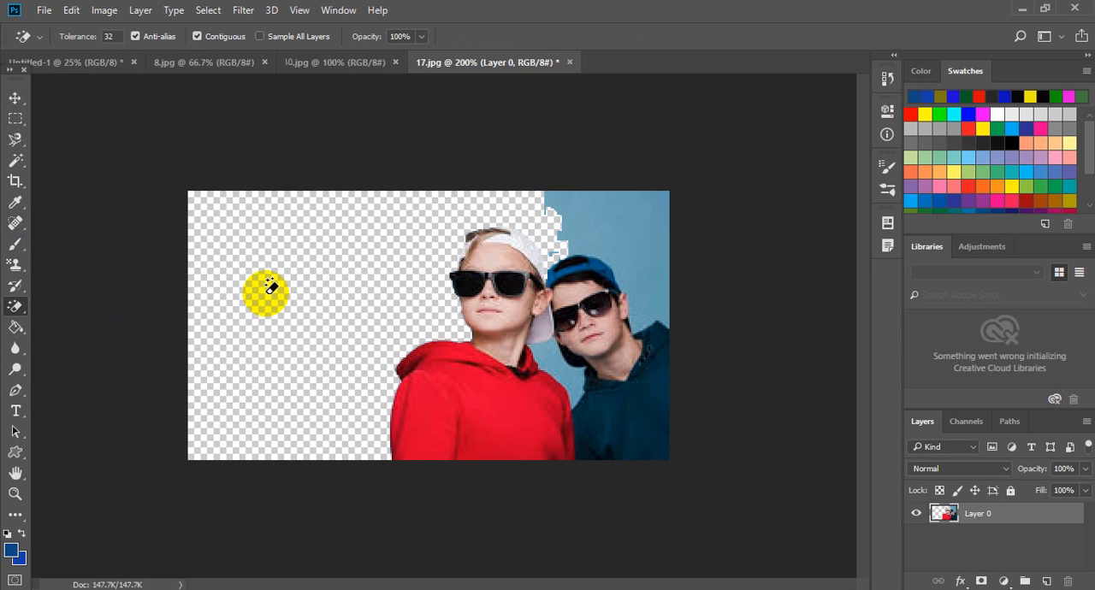
left_click(609, 236)
left_click(552, 356)
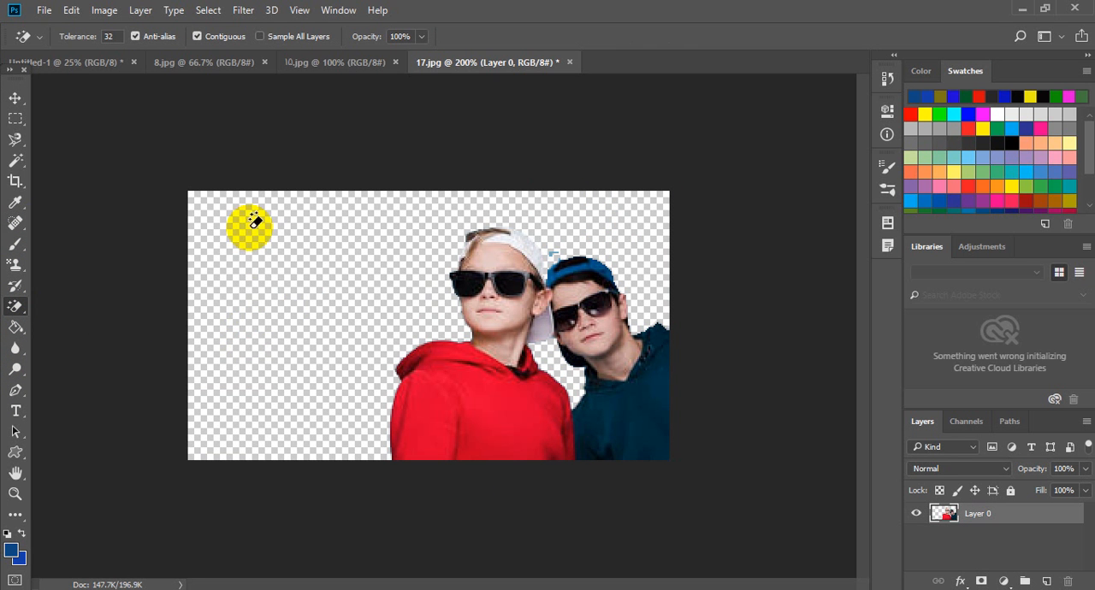
left_click(200, 213)
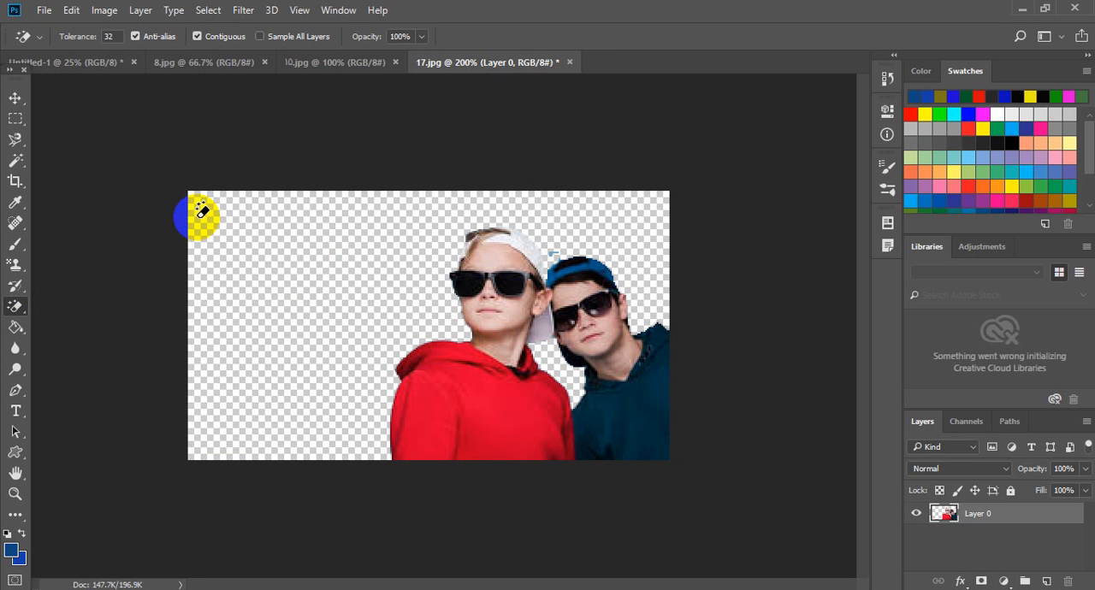
- Open the butterfly and hands picture, 6.jpg, from the Lovely folder in New Pictures
left_click(44, 11)
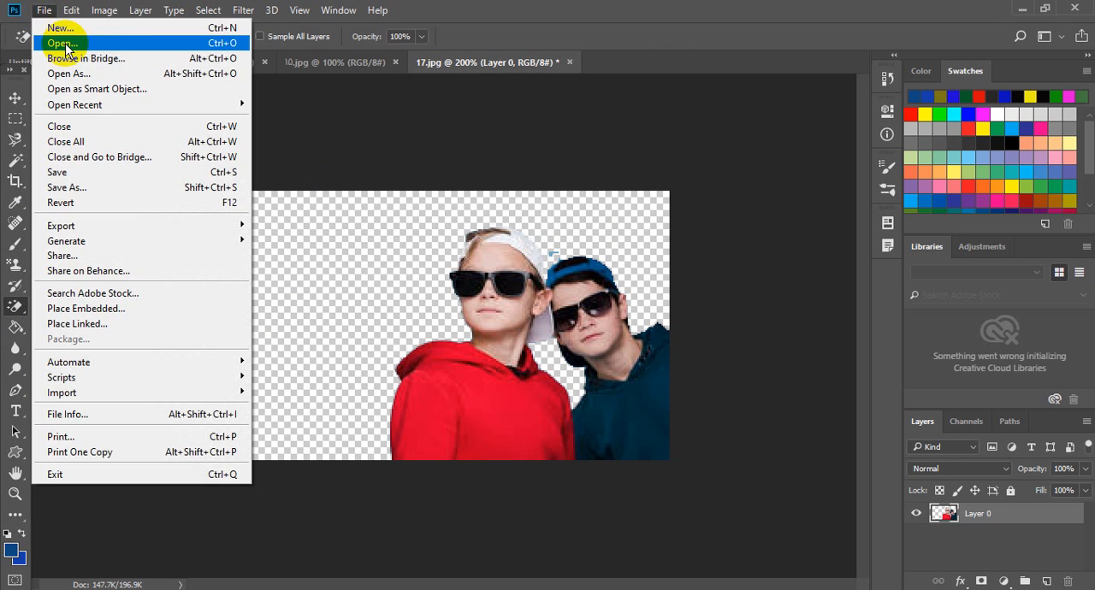
left_click(63, 44)
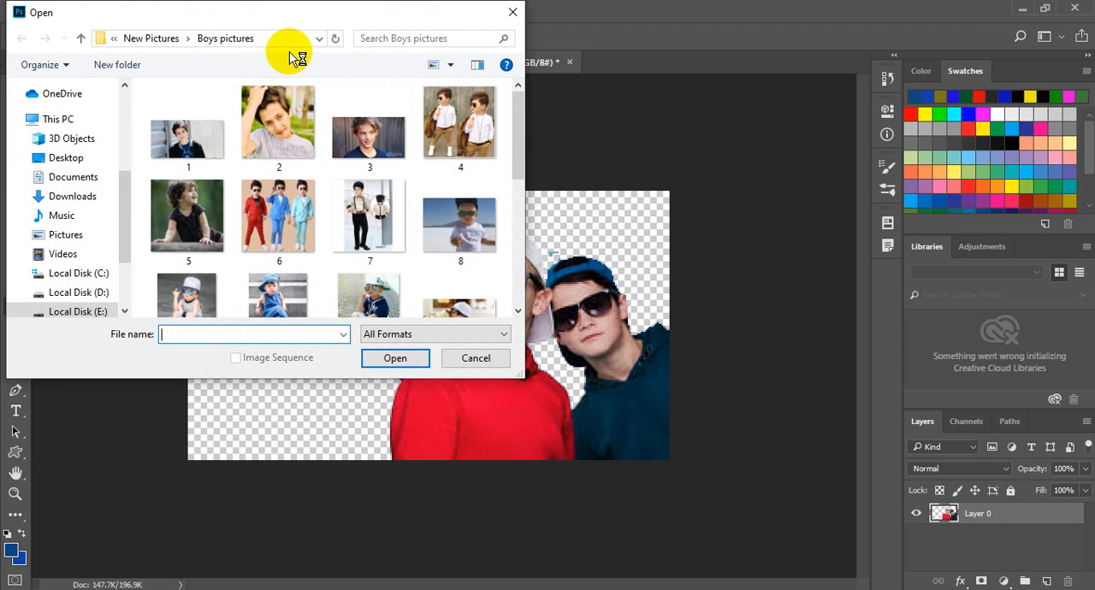
left_click(176, 37)
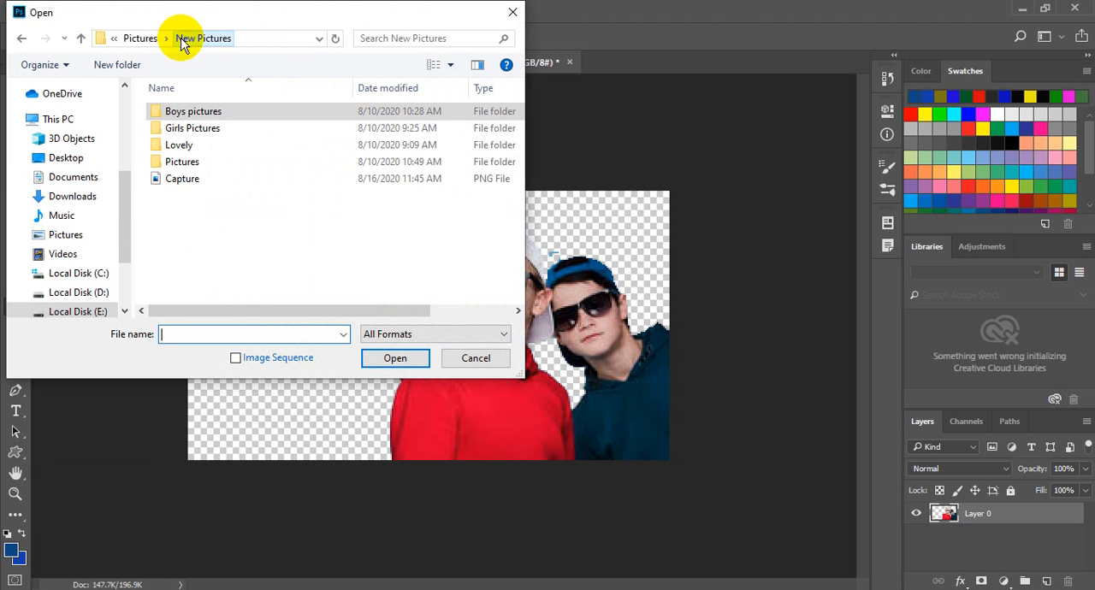
double_click(202, 146)
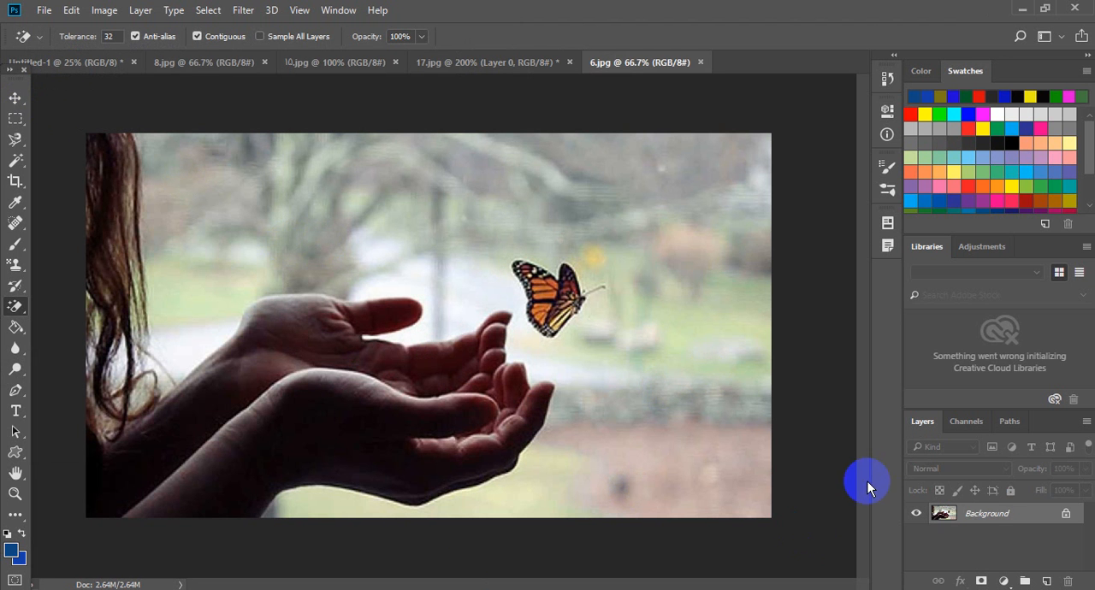
- Select the whole butterfly picture and move it into the 17.jpg document as a new layer
left_click(15, 98)
key("ctrl+a")
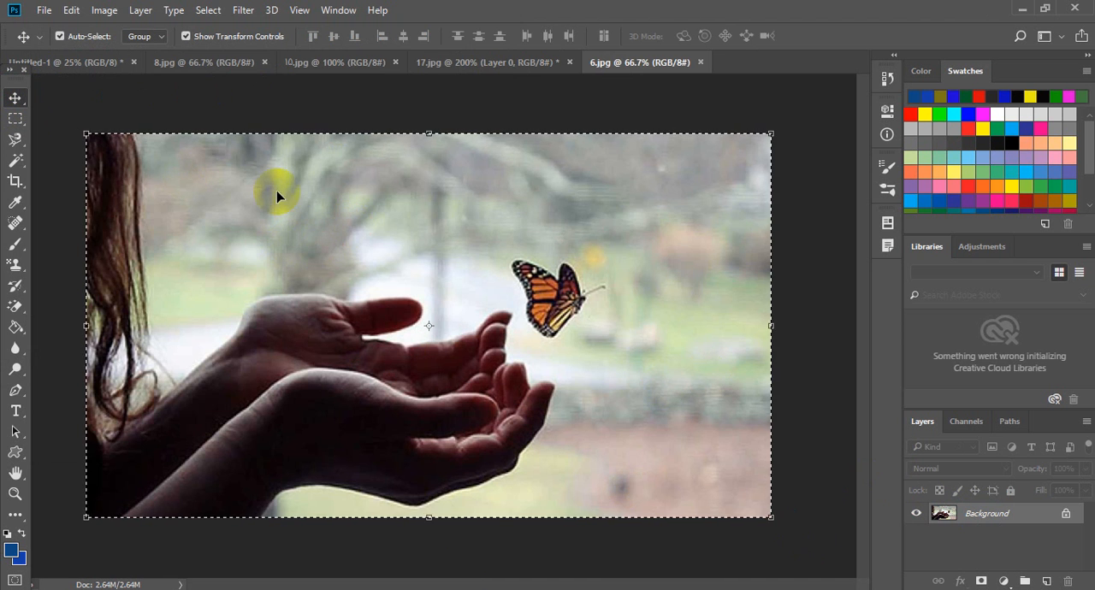
mouse_move(276, 190)
left_mouse_down()
mouse_move(191, 115)
mouse_move(439, 68)
mouse_move(507, 257)
mouse_move(351, 274)
mouse_move(491, 297)
mouse_move(452, 255)
mouse_move(435, 61)
mouse_move(419, 219)
left_mouse_up()
left_click(561, 76)
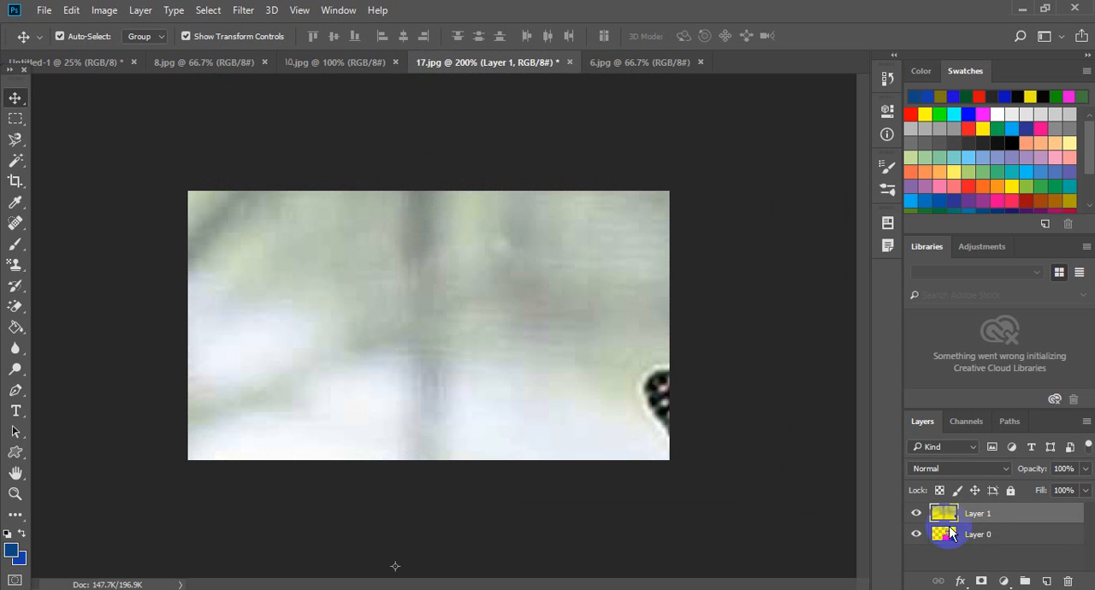
- Scale the butterfly picture to the canvas width at W 23.44% and H 33.06%, and place its layer beneath the boys' layer
left_click_drag(696, 387, 553, 294)
left_click_drag(131, 113, 173, 219)
left_click_drag(91, 159, 764, 384)
left_click_drag(791, 430, 245, 227)
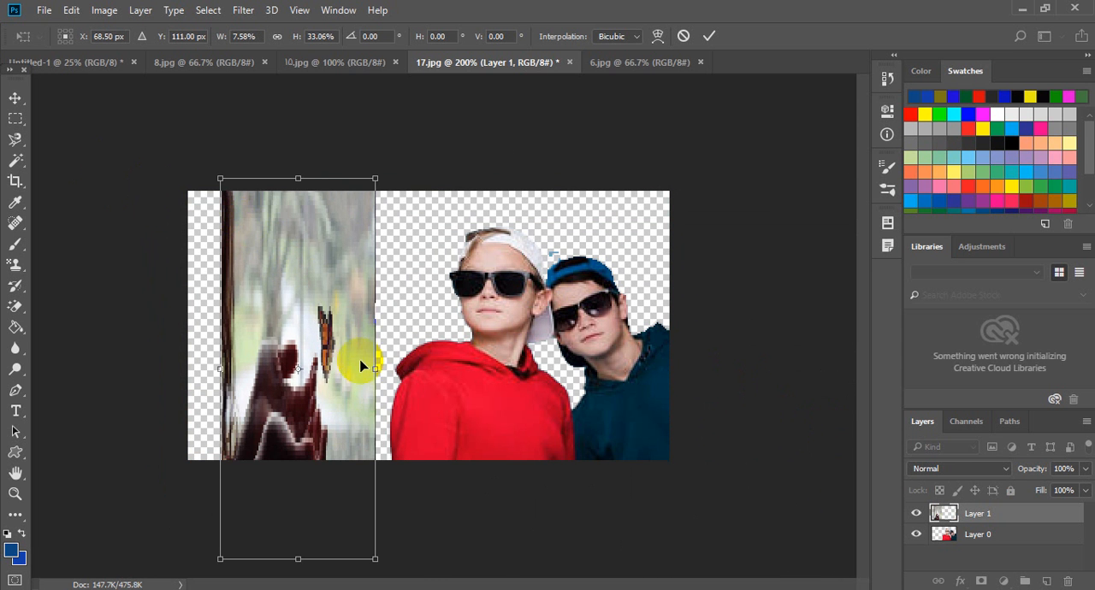
left_click_drag(375, 367, 672, 337)
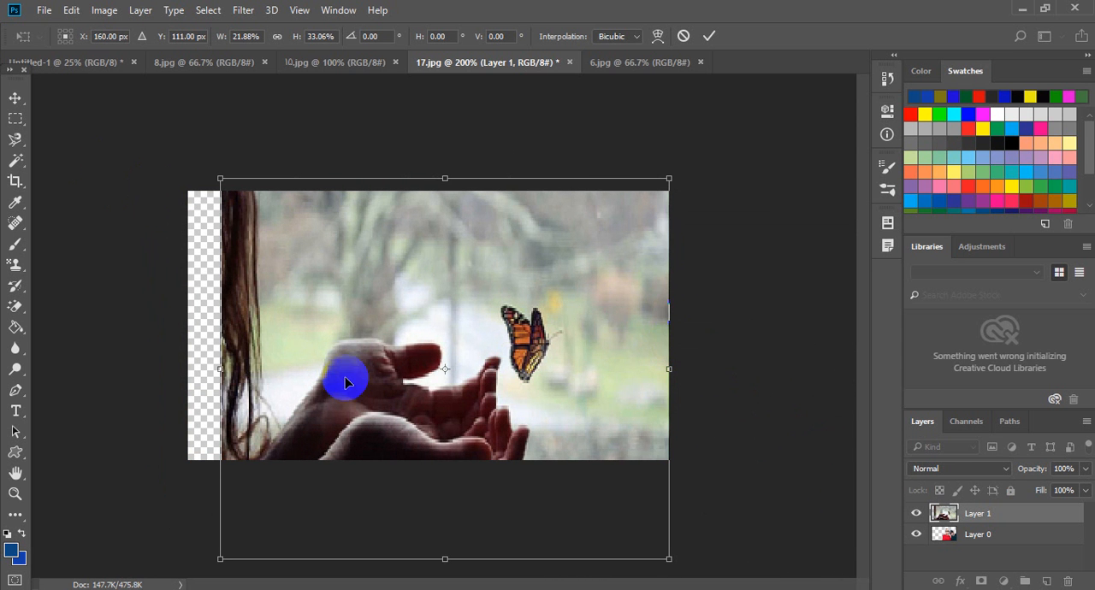
left_click_drag(221, 346, 185, 341)
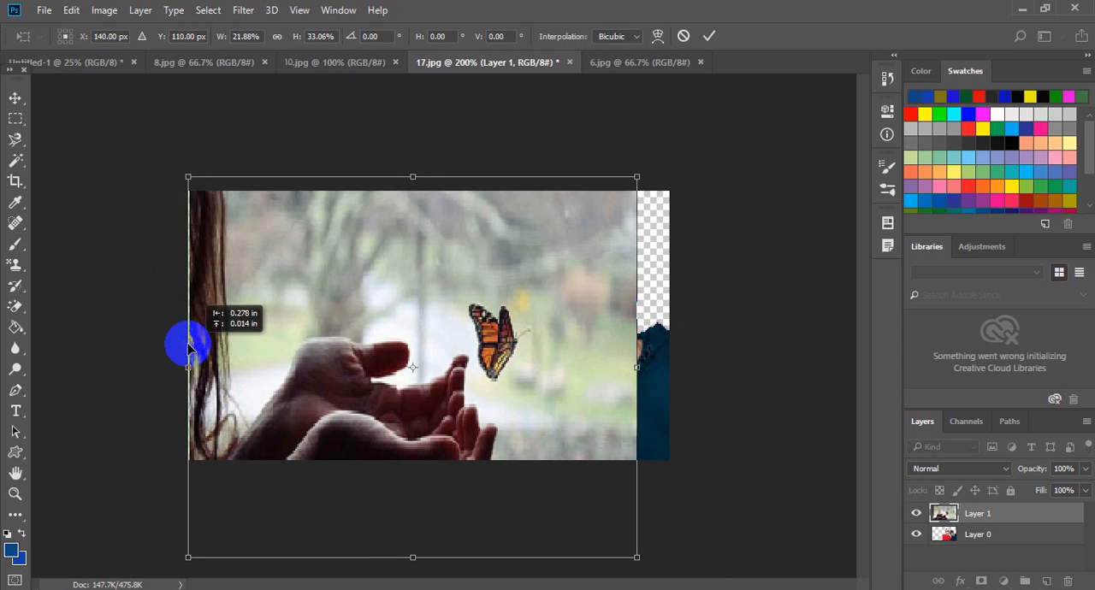
left_click_drag(638, 369, 664, 365)
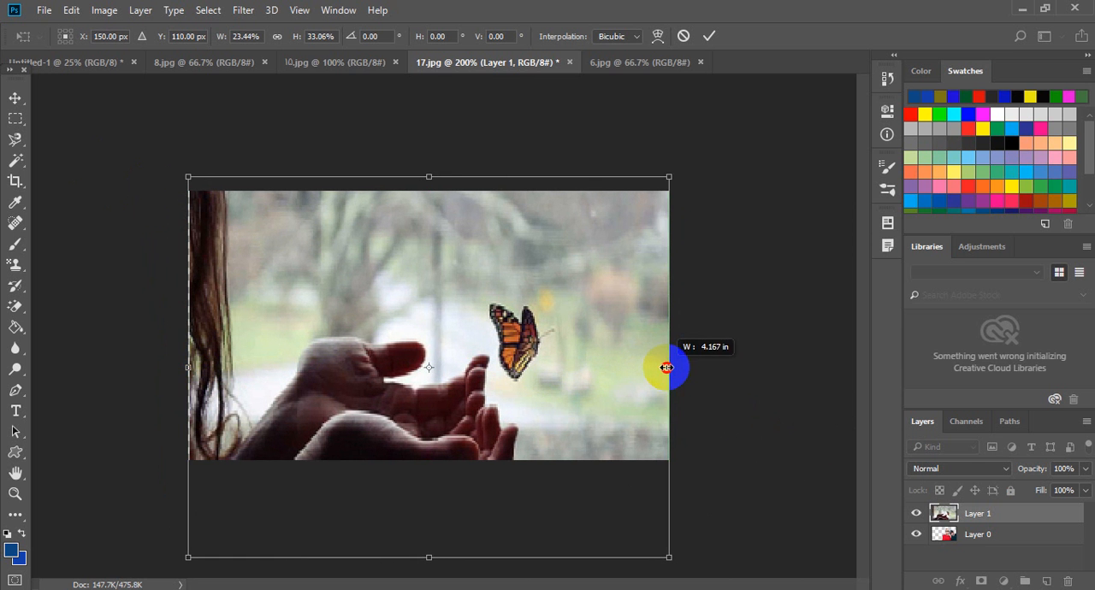
left_click(709, 36)
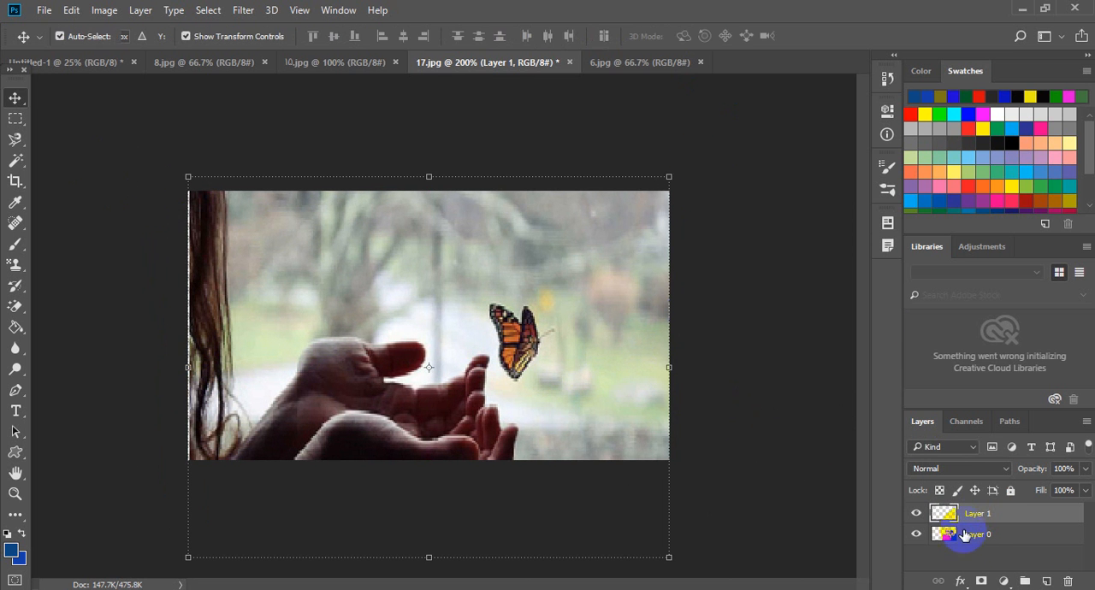
left_click_drag(976, 522, 980, 548)
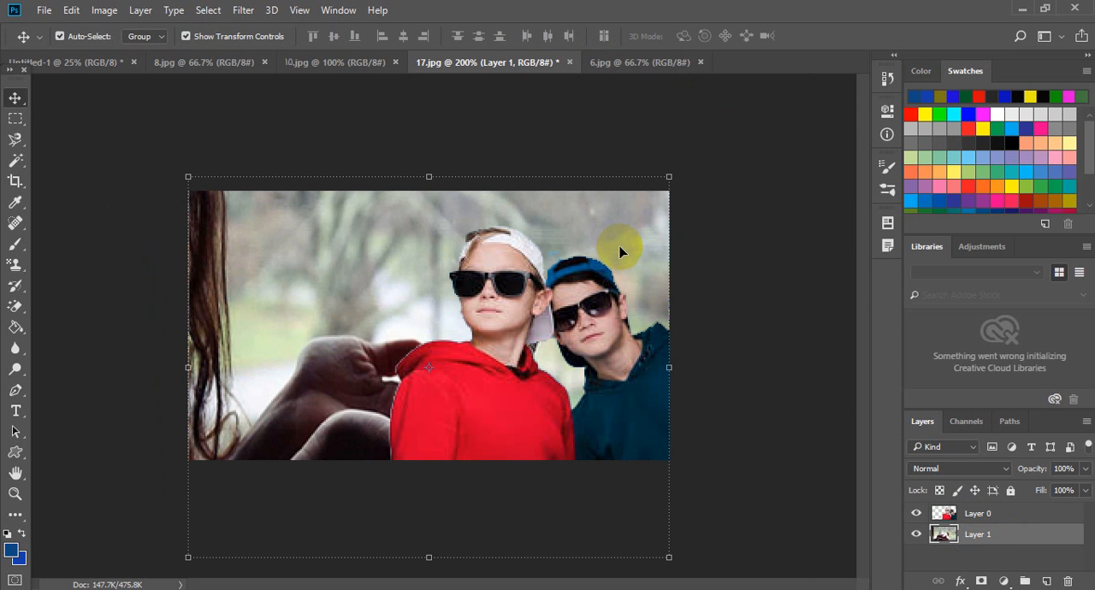
- Shift the butterfly backdrop up and to the left, and stretch its right side to fill the canvas behind the boys
left_click_drag(622, 248, 563, 198)
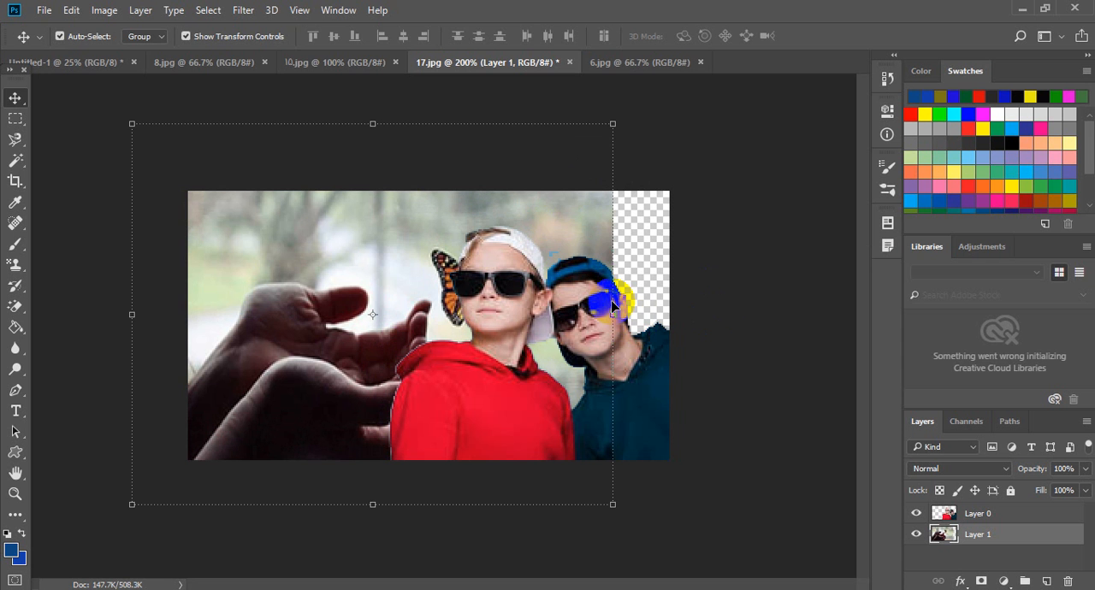
left_click_drag(613, 314, 677, 305)
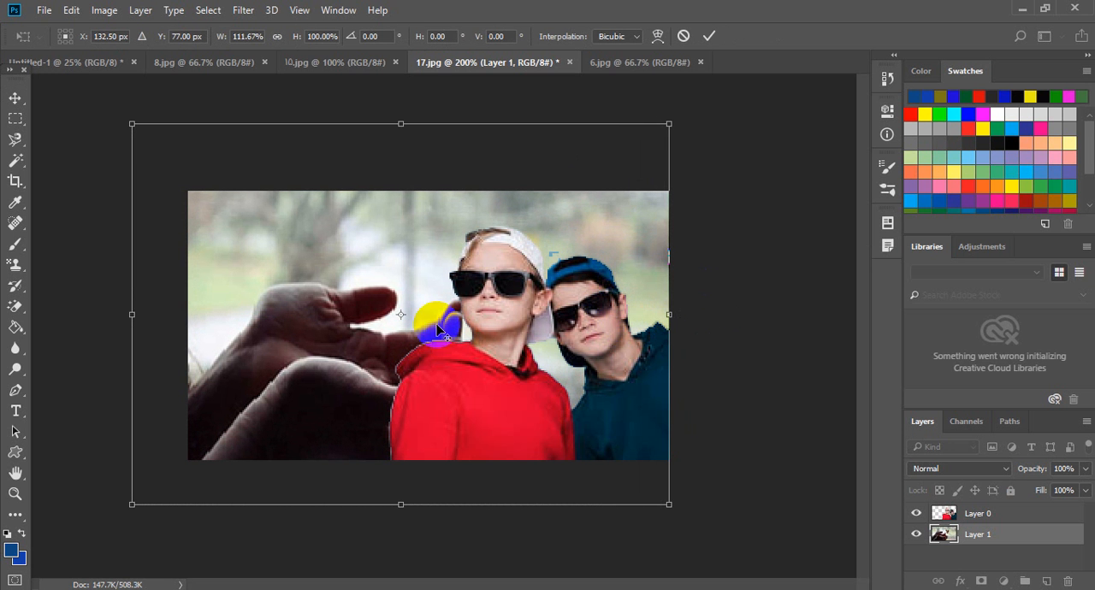
left_click_drag(362, 314, 331, 302)
left_click_drag(639, 305, 692, 296)
left_click(709, 36)
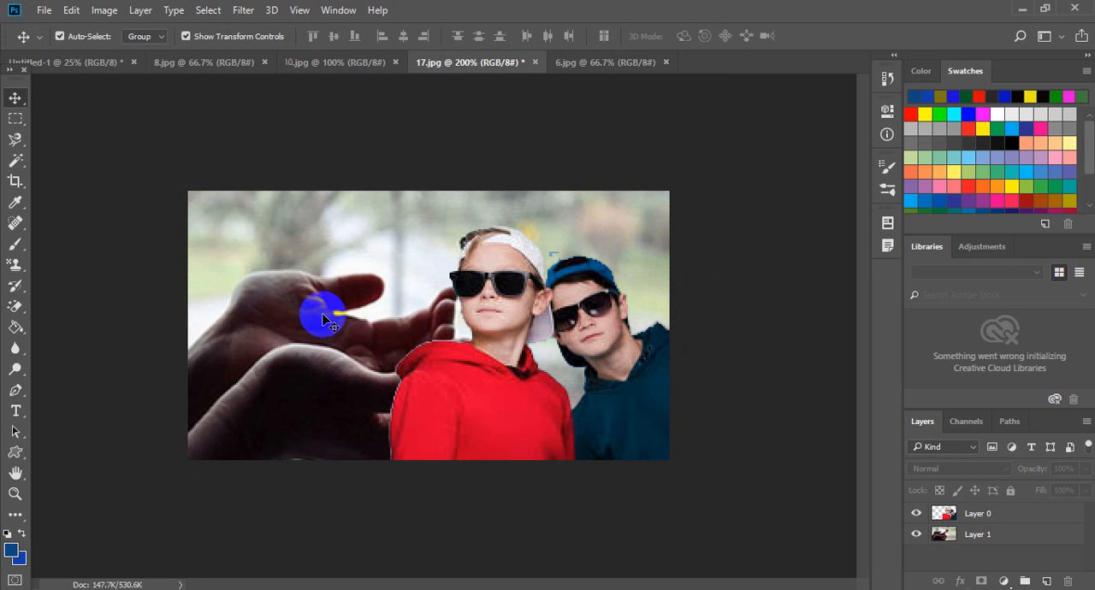
- Erase the upper blue sky on both sides of the child in 8.jpg with the Magic Eraser at tolerance 32
left_click_drag(15, 307, 76, 338)
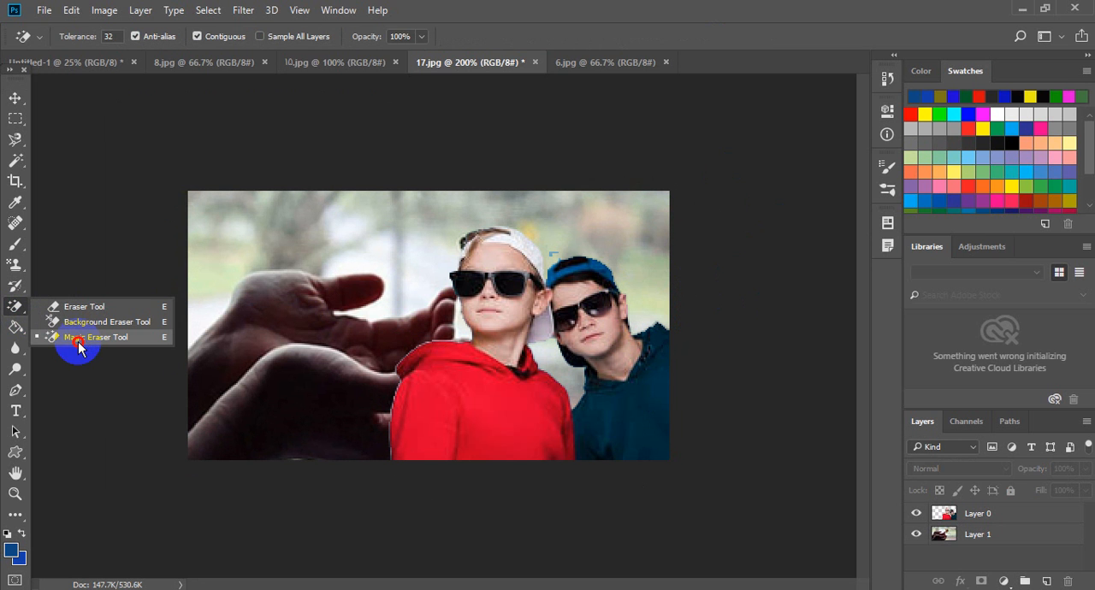
left_click(77, 339)
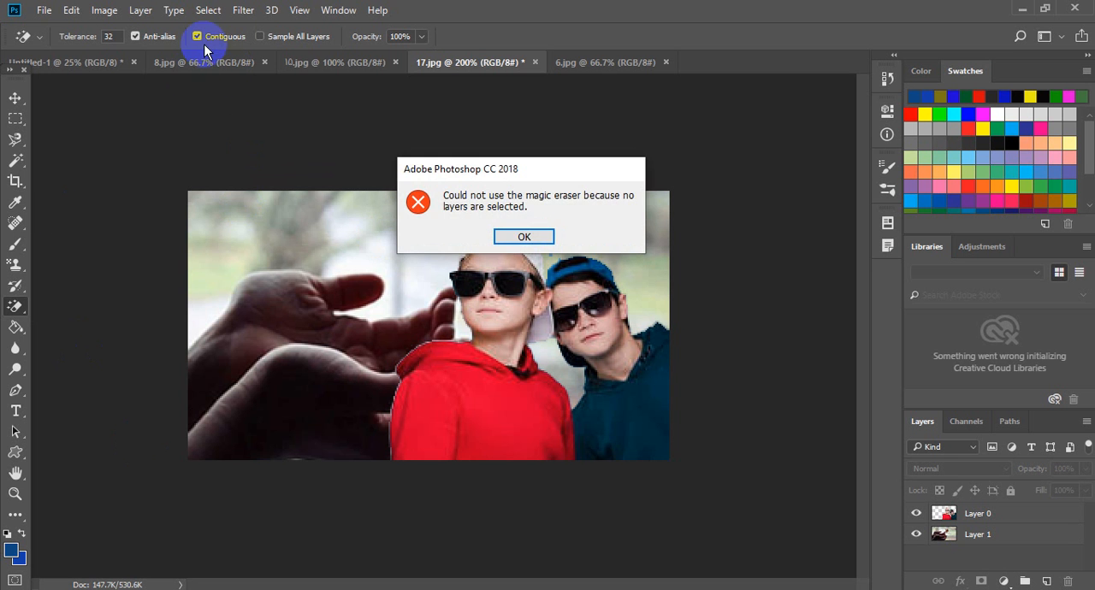
left_click(522, 237)
left_click(186, 69)
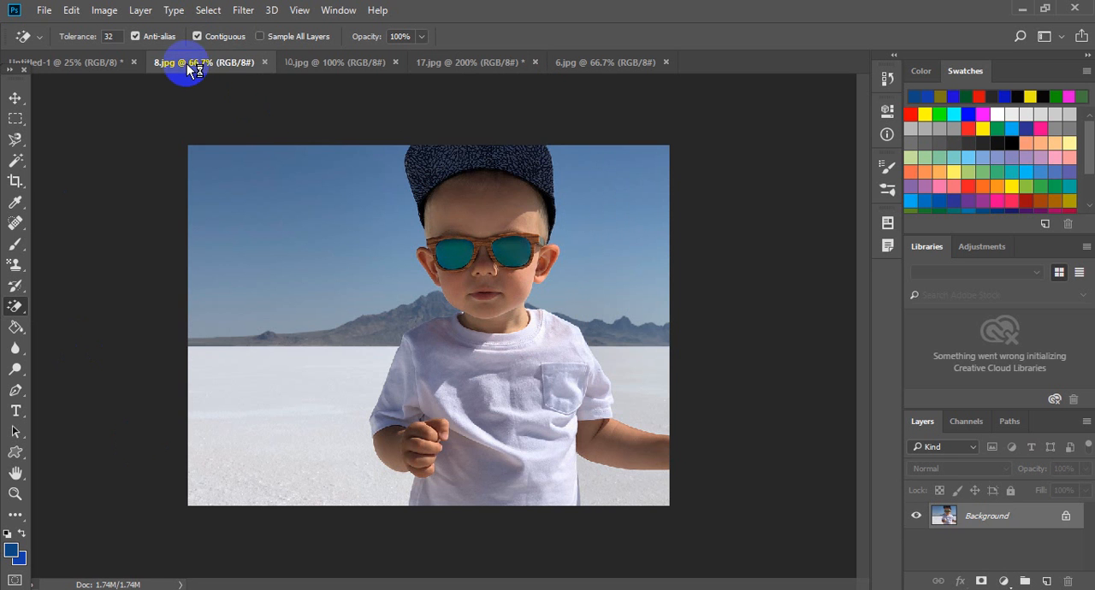
left_click(303, 221)
left_click(599, 221)
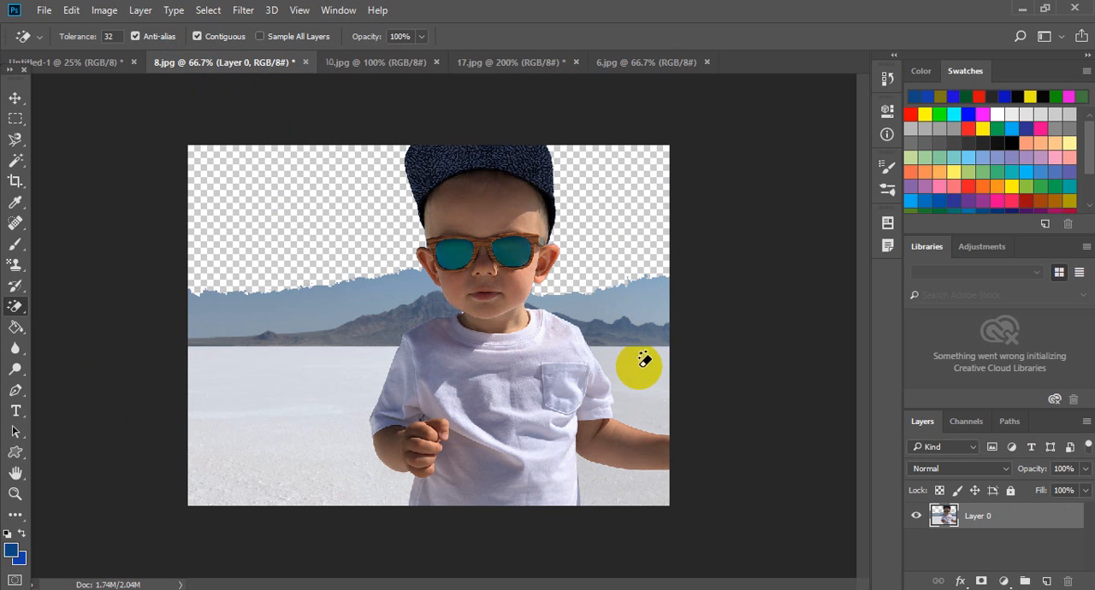
- Try erasing the remaining sky, mountains and white ground around the child with the Magic Eraser, and revert the file
left_click(310, 328)
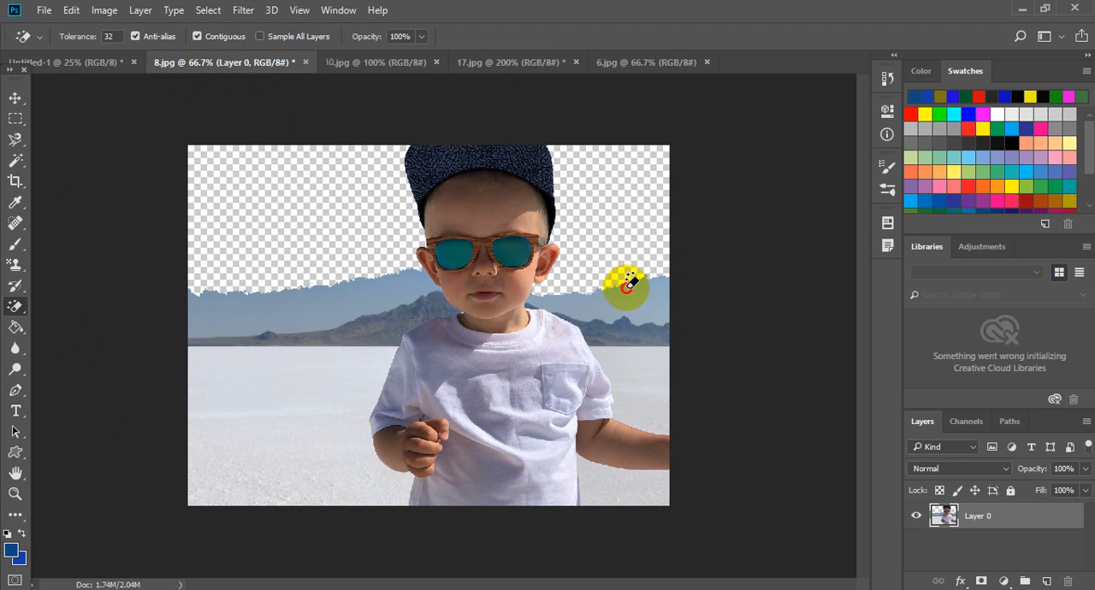
left_click(642, 321)
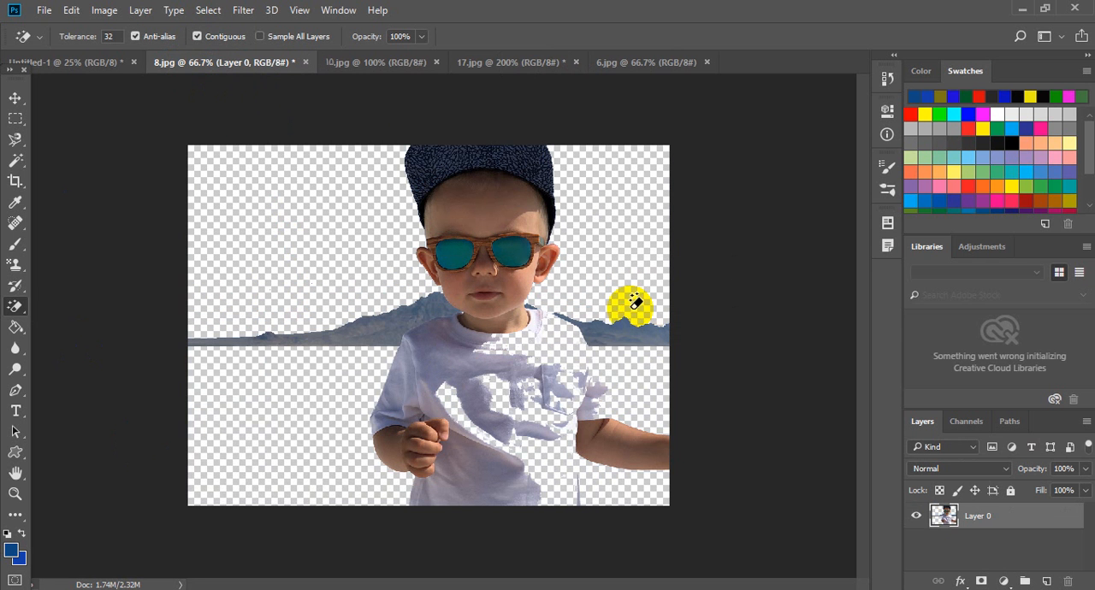
left_click(610, 326)
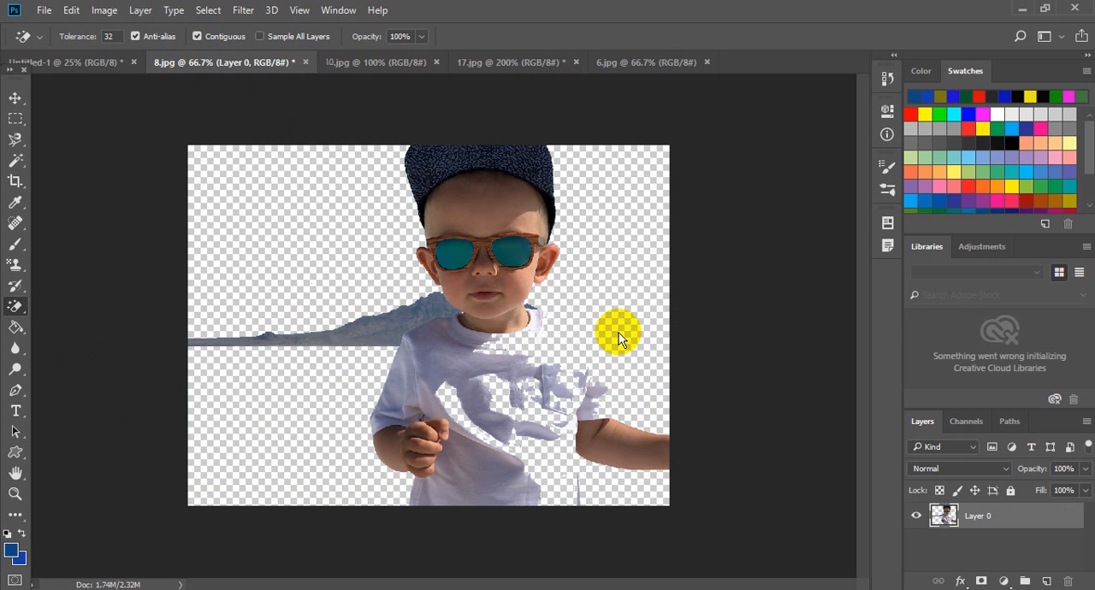
left_click(409, 318)
left_click(392, 343)
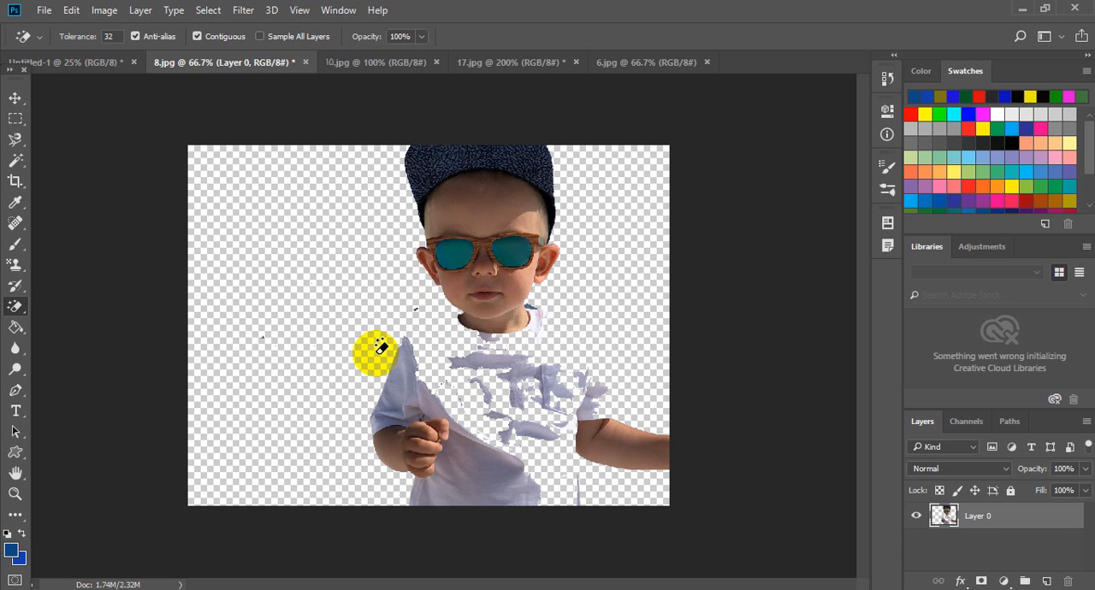
key("F12")
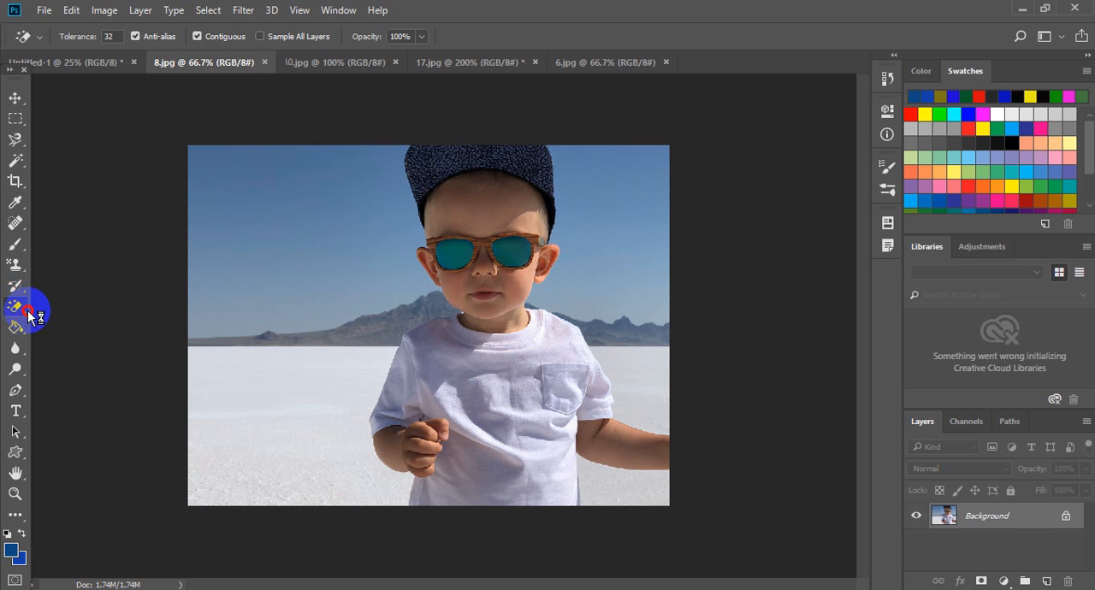
- Move the butterfly backdrop in 17.jpg farther left so the butterfly sits beside the boy in red, and stretch it to the canvas's right edge
mouse_move(28, 317)
left_mouse_down()
mouse_move(38, 332)
mouse_move(91, 313)
mouse_move(137, 337)
mouse_move(122, 334)
left_mouse_up()
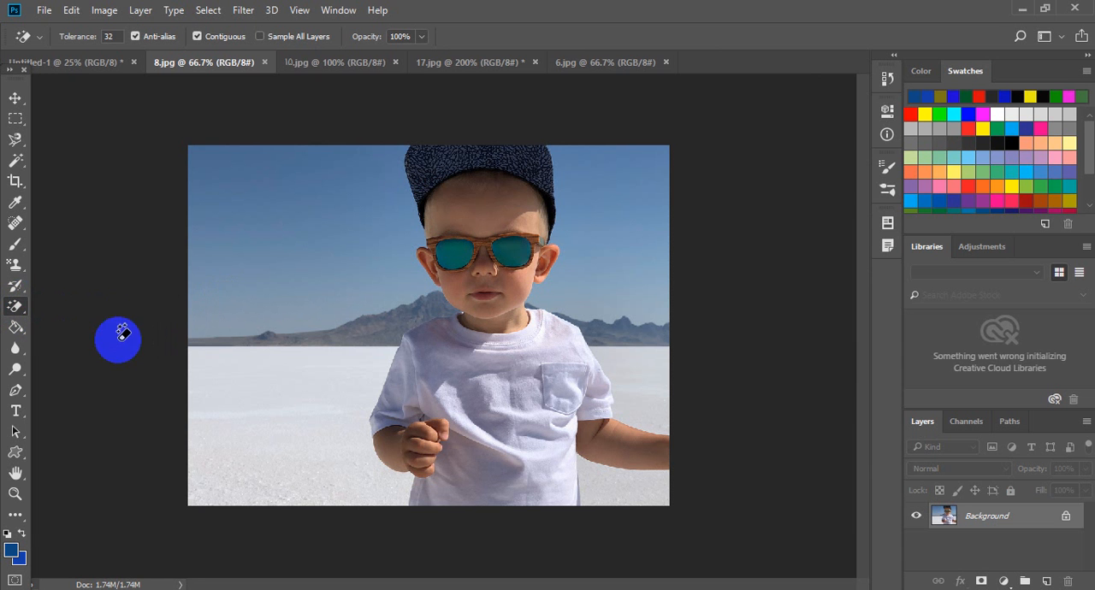
left_click(12, 101)
left_click(578, 62)
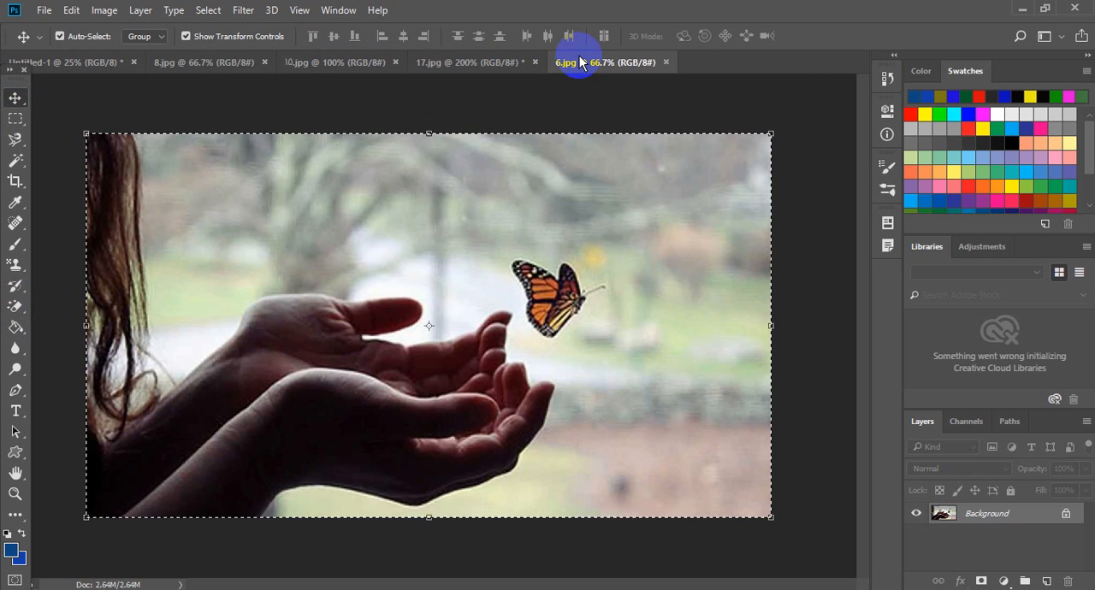
left_click(496, 67)
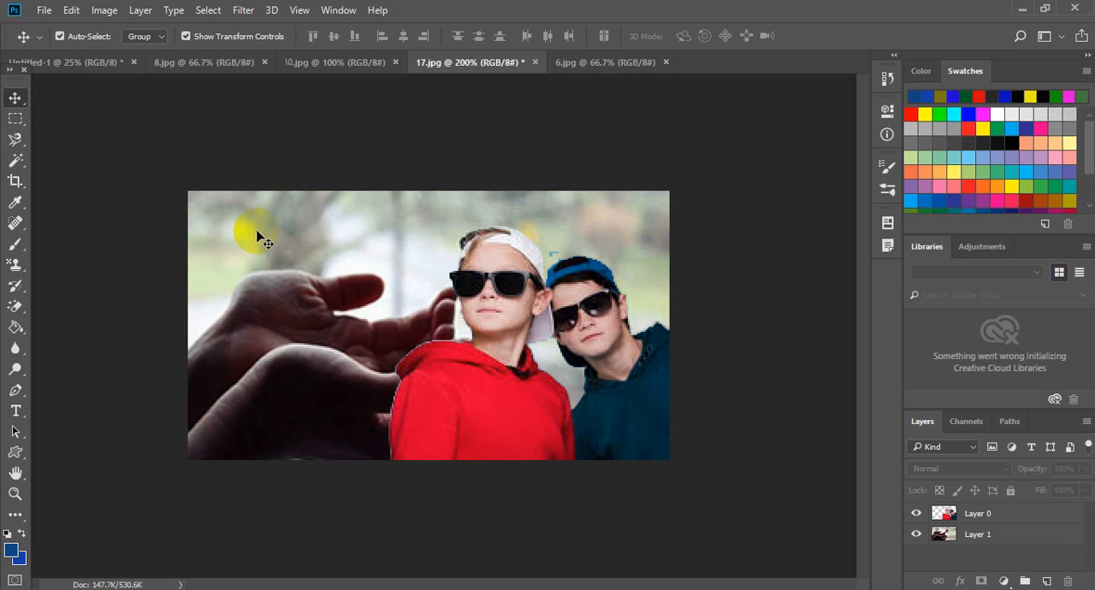
left_click_drag(267, 256, 194, 257)
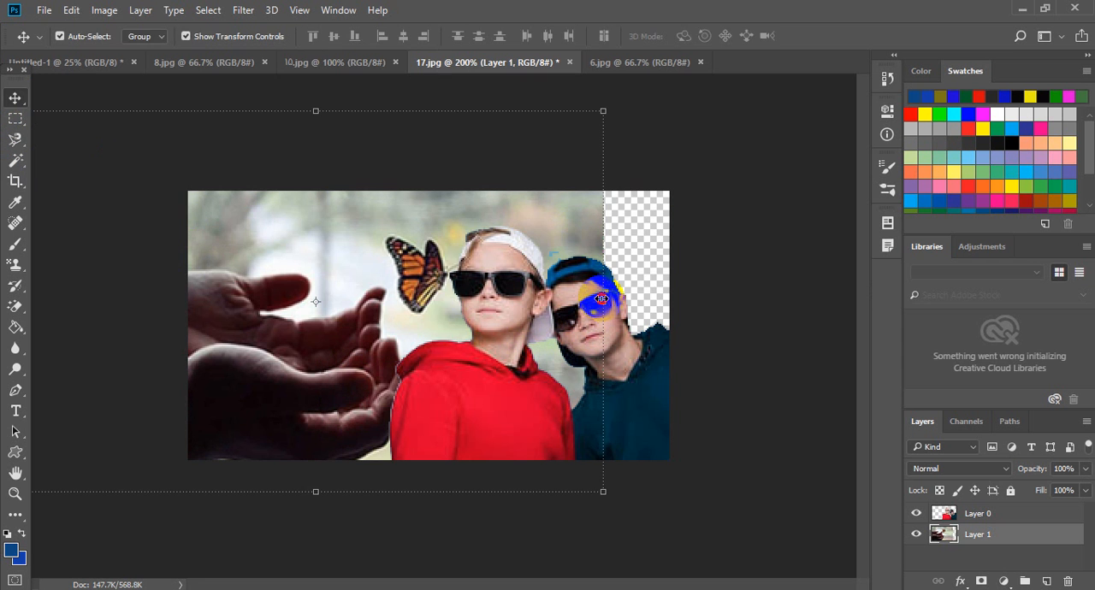
left_click_drag(601, 299, 672, 288)
left_click_drag(344, 320, 276, 335)
left_click_drag(601, 308, 667, 301)
left_click_drag(356, 320, 343, 327)
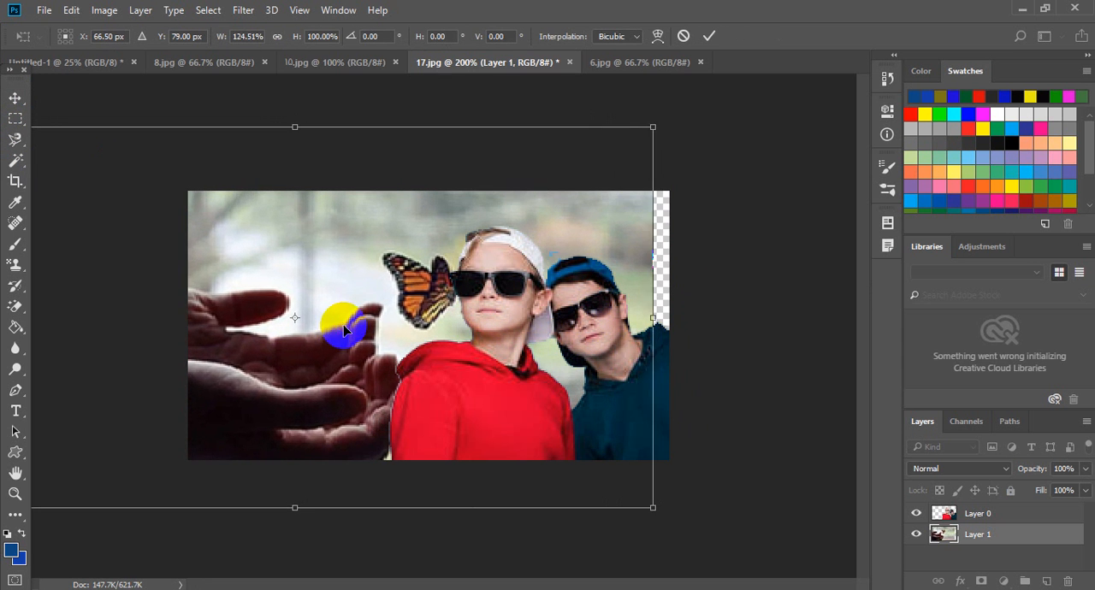
mouse_move(651, 325)
left_mouse_down()
mouse_move(664, 301)
mouse_move(670, 319)
left_mouse_up()
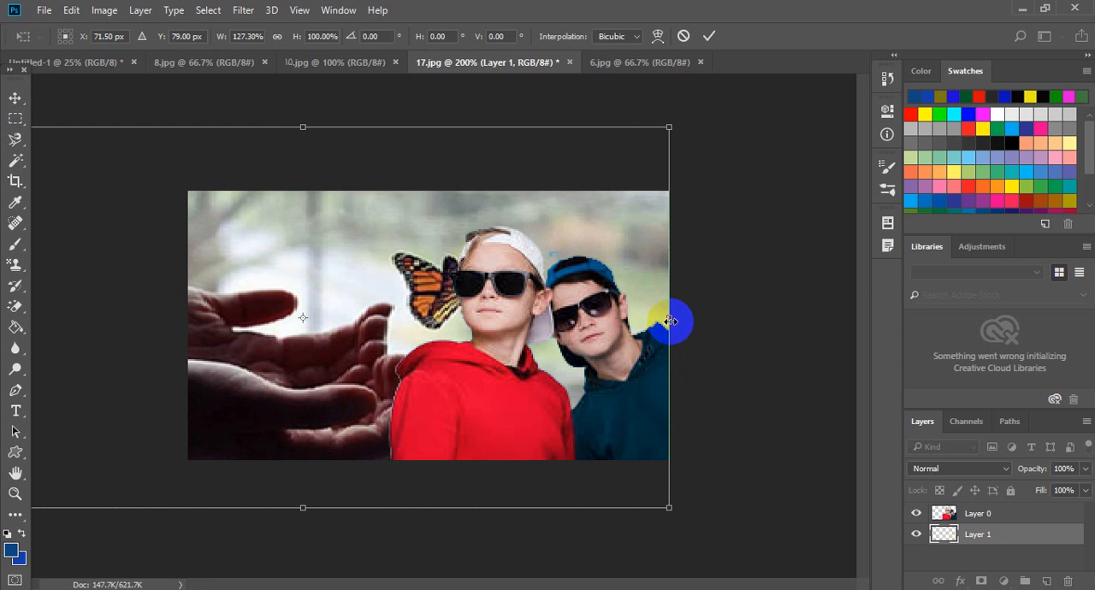
left_click(709, 36)
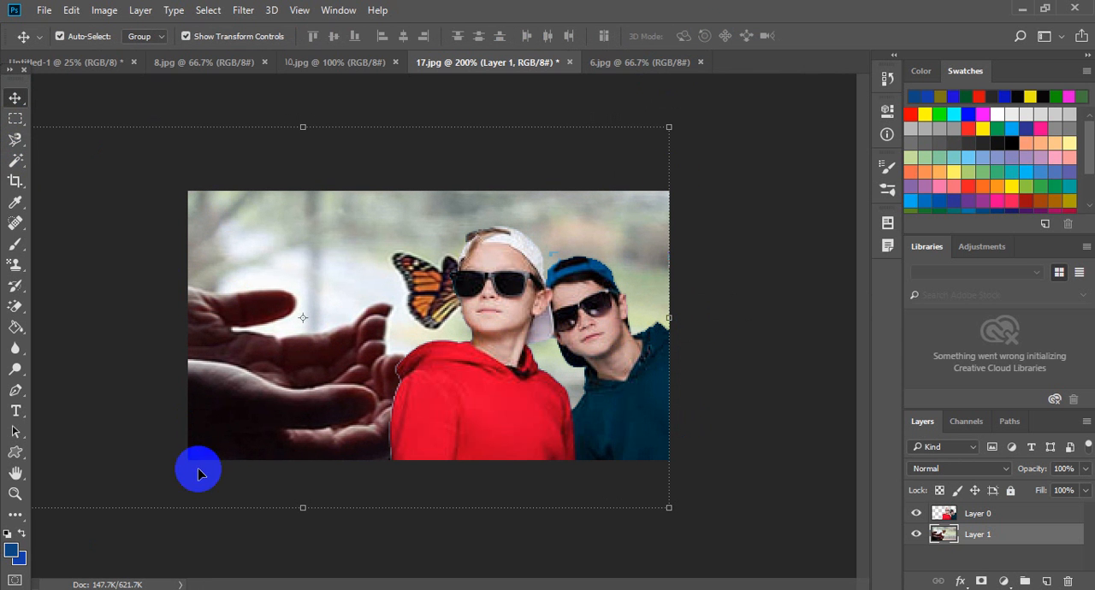
left_click_drag(594, 321, 503, 291)
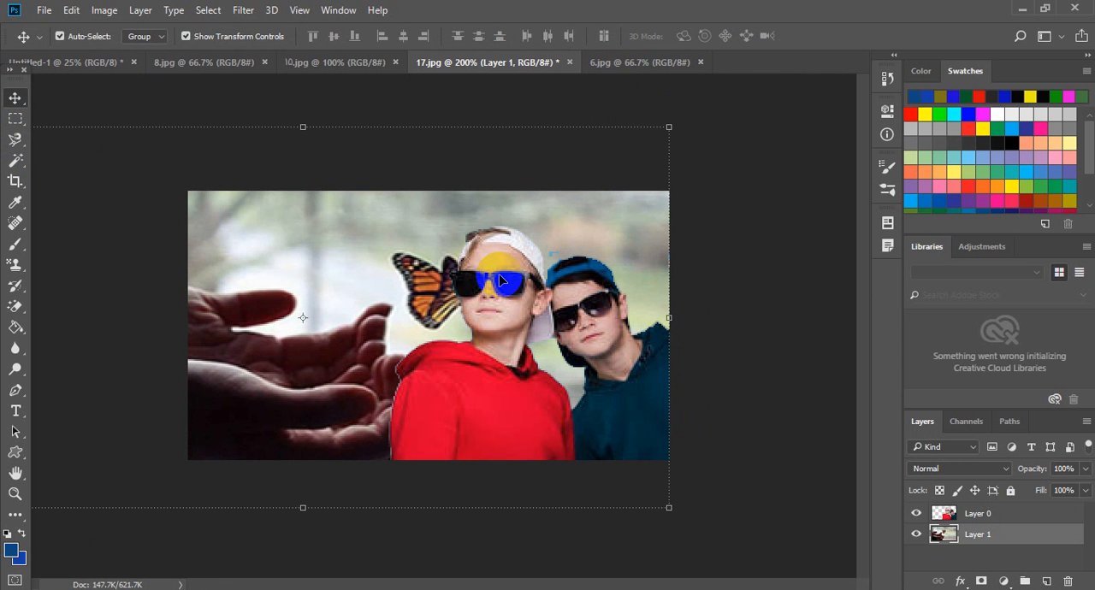